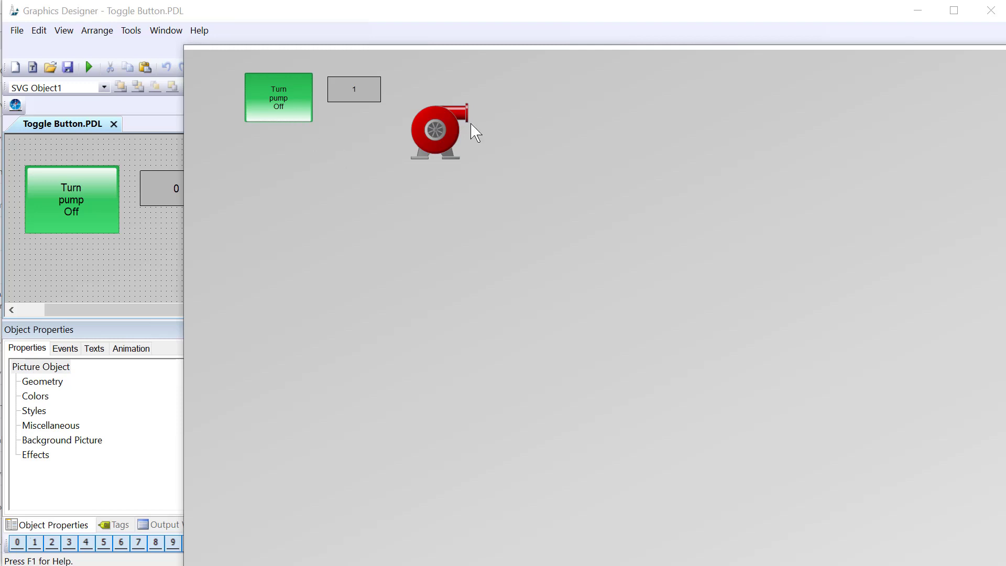
Step: Test the pump toggle button in the running Toggle Button picture by switching the pump state twice
click(291, 108)
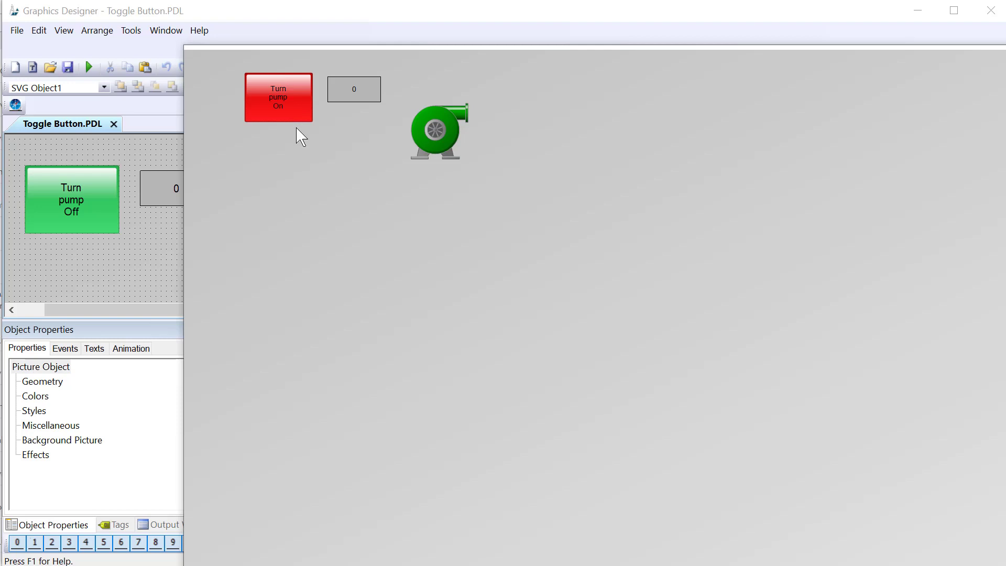
click(262, 116)
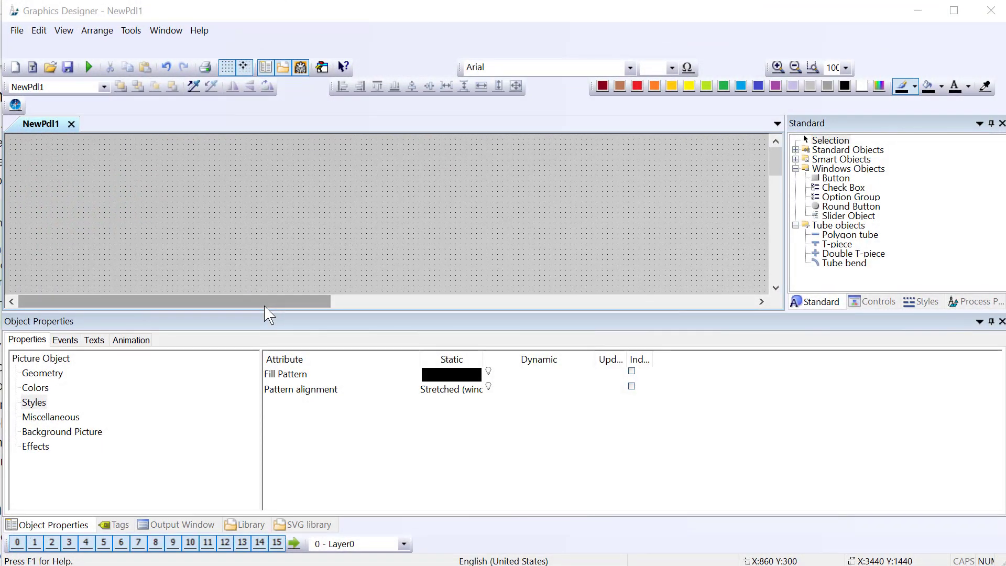
Step: Draw a Windows button about 180 by 130 in the upper-left area of the new picture
click(836, 179)
click(88, 166)
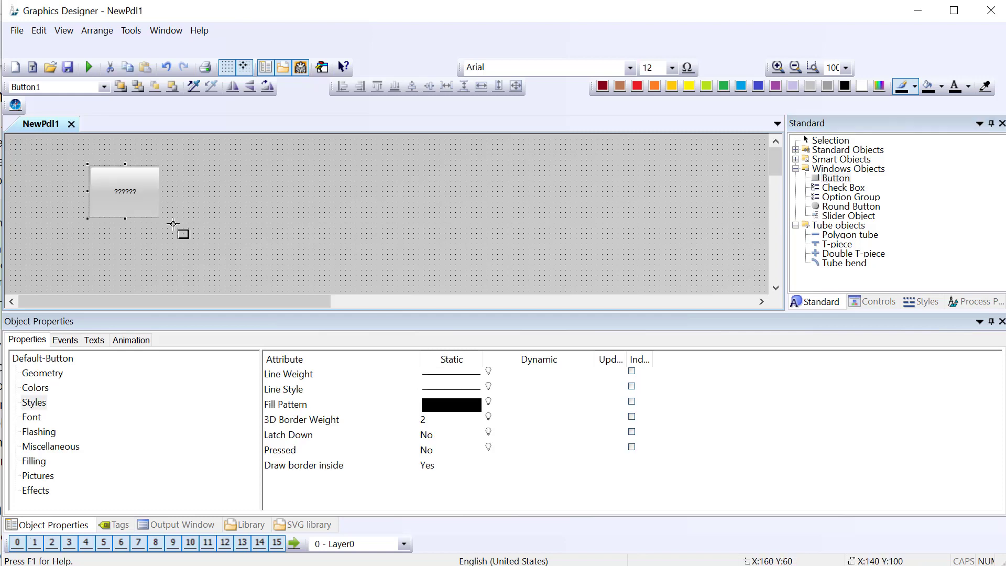
drag(173, 224, 184, 234)
Step: Label the new button "toggle" and set its font size to 18
drag(480, 108, 350, 101)
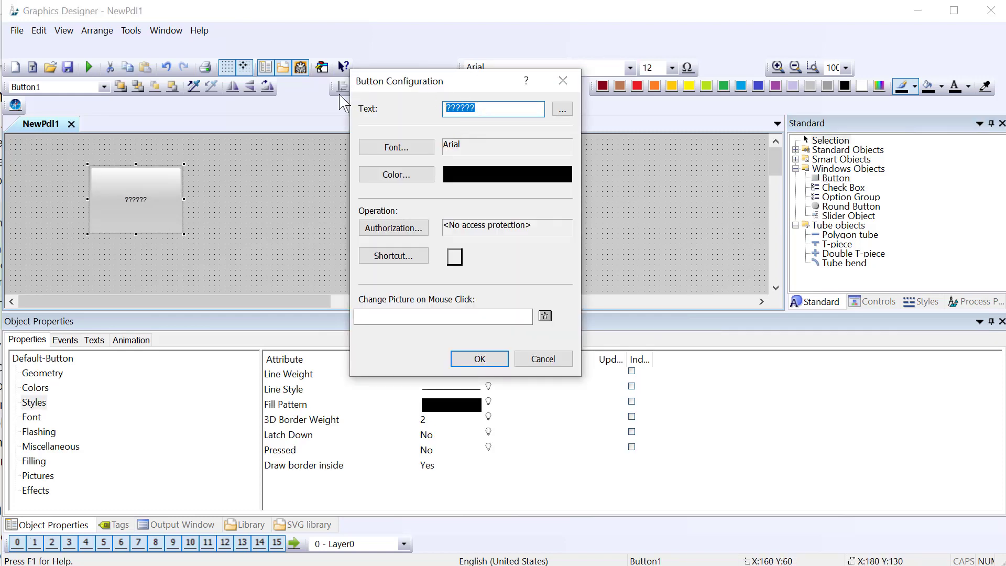
text(toggle)
click(493, 359)
click(673, 67)
click(655, 163)
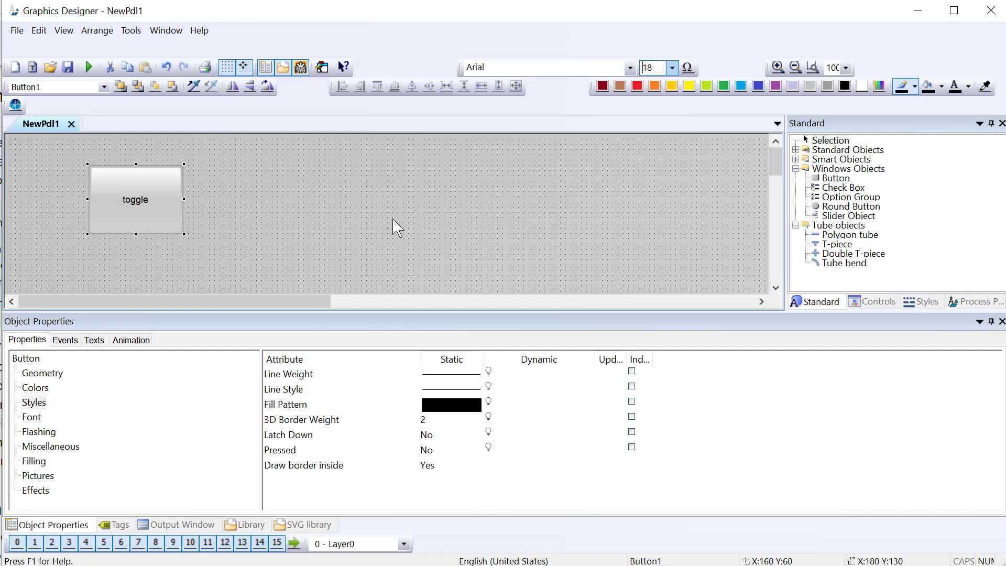
Step: Place the library's On_Off_6 toggle button on the picture and examine its mouse-click action script without changing it
click(225, 525)
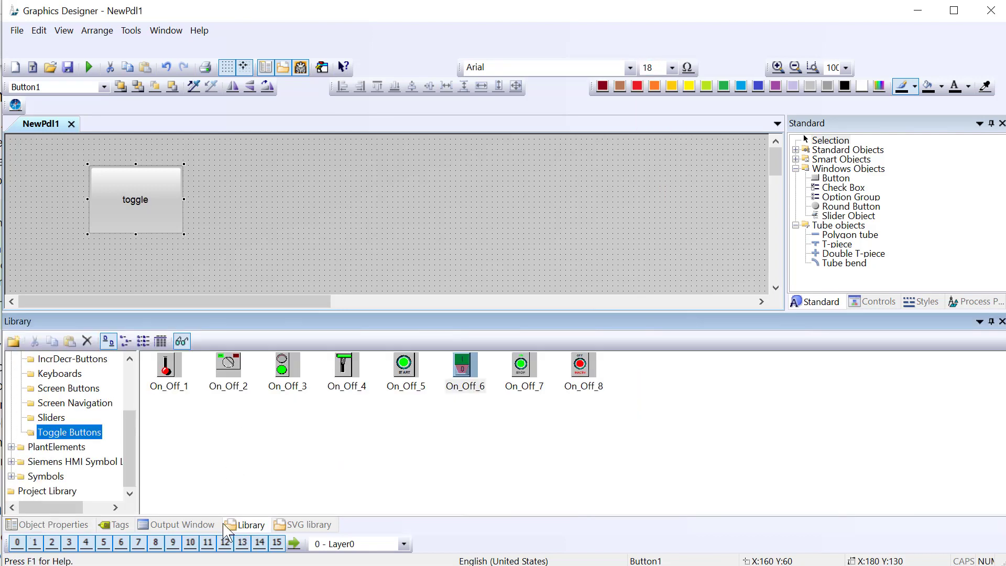
drag(462, 367, 326, 185)
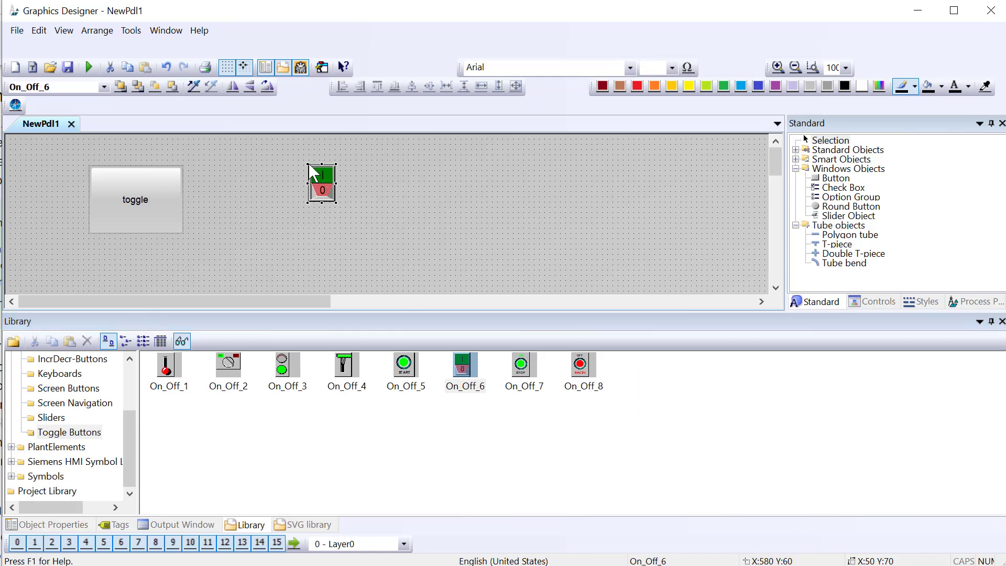
click(36, 525)
click(65, 339)
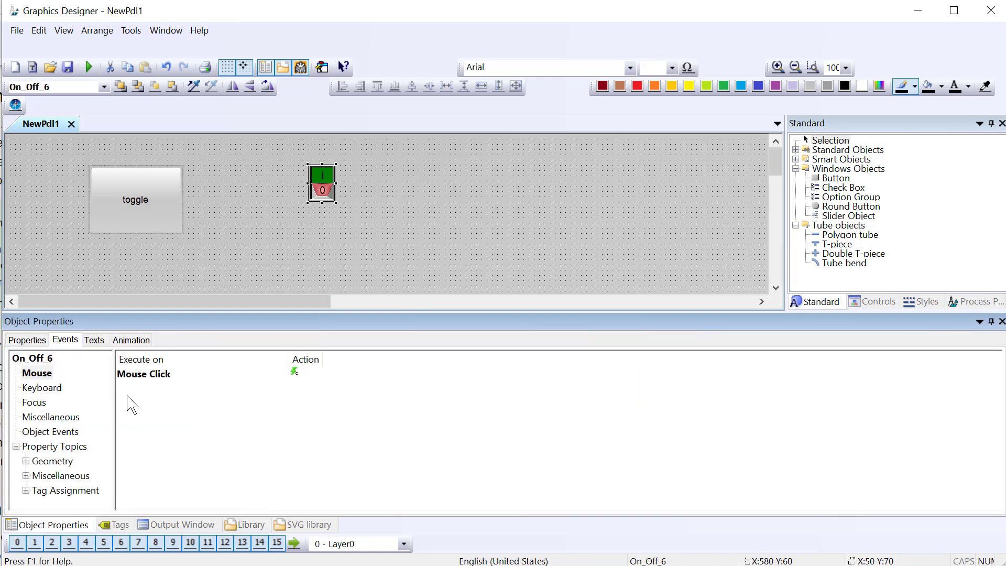
click(135, 378)
double_click(136, 379)
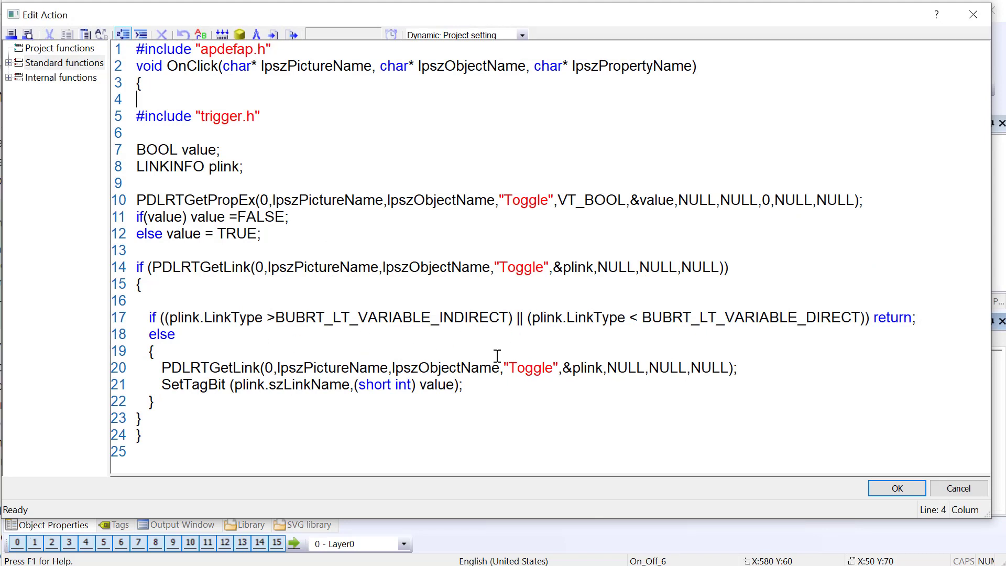
click(946, 489)
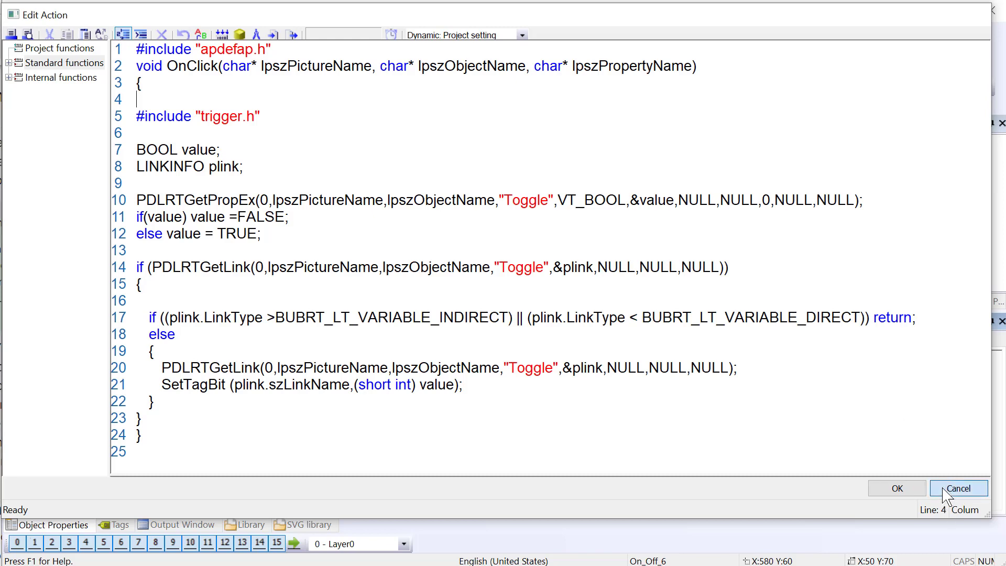
click(947, 490)
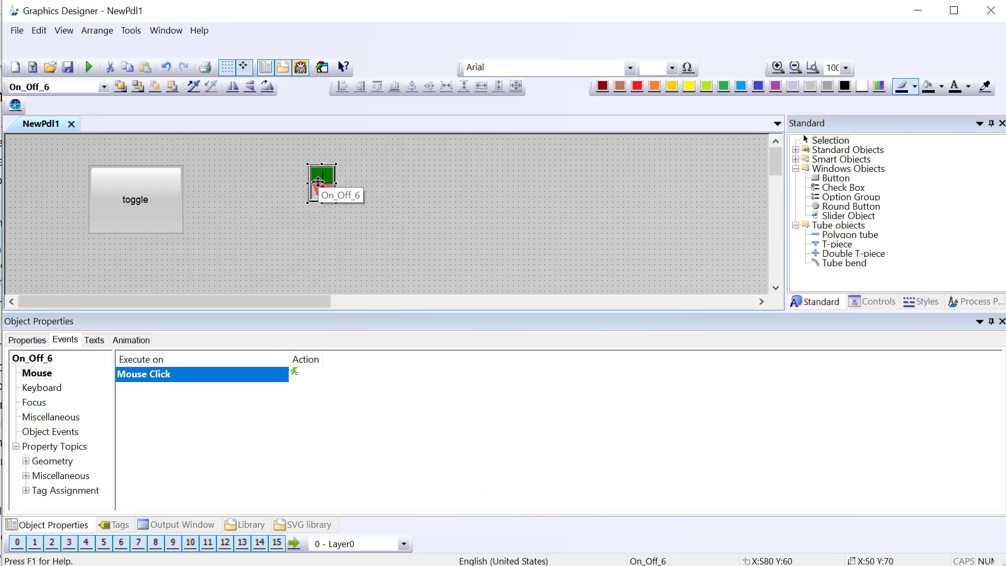
Step: Delete the On_Off_6 object from the picture
key(Delete)
Step: Read the context help for the Latch Down attribute in the toggle button's style properties
click(168, 221)
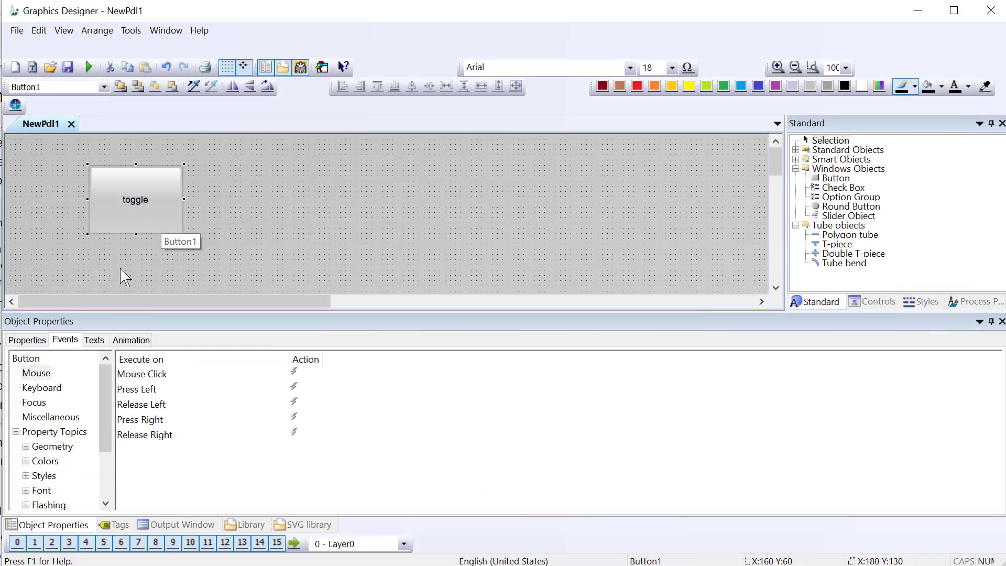
click(37, 344)
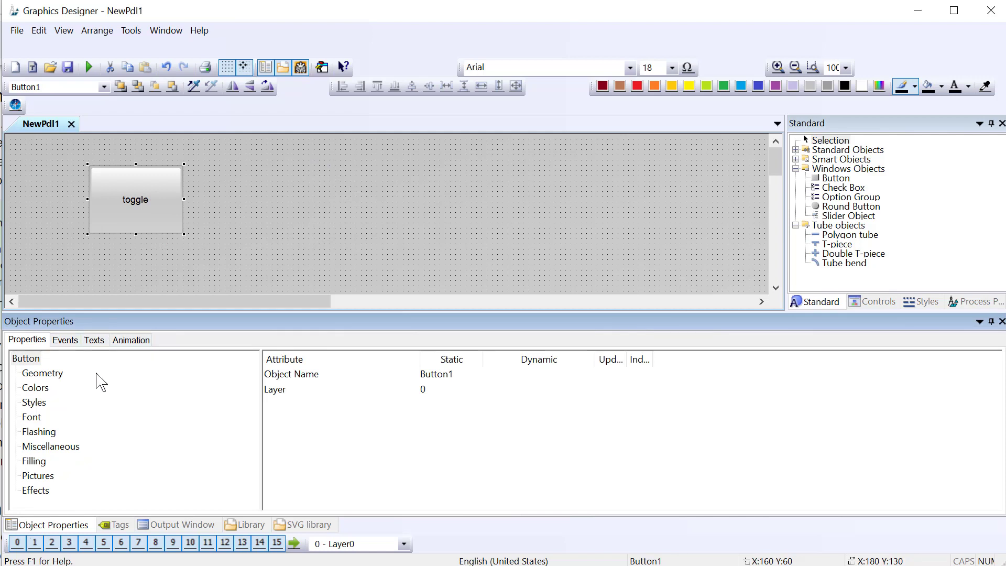
click(32, 404)
click(346, 435)
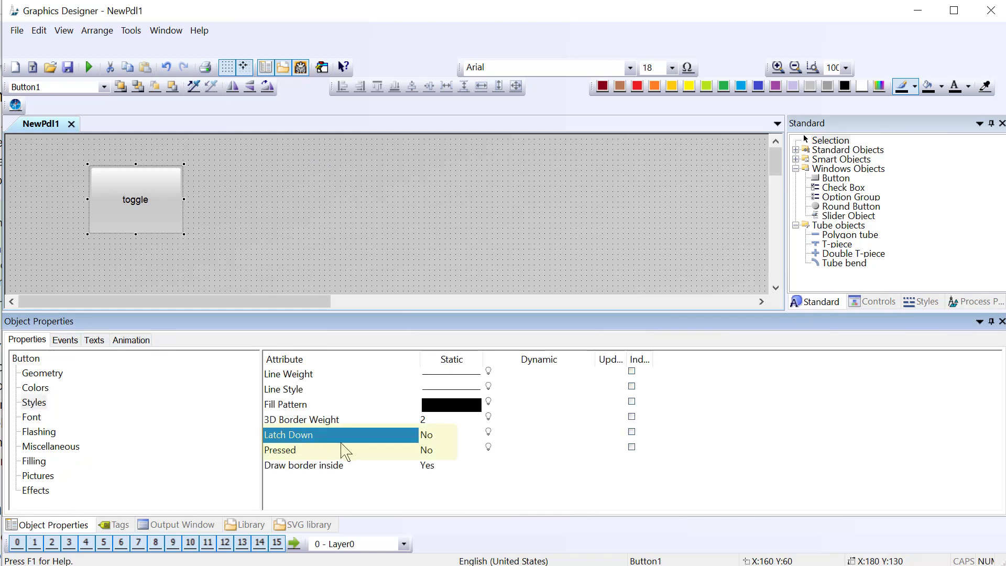
click(279, 451)
click(295, 438)
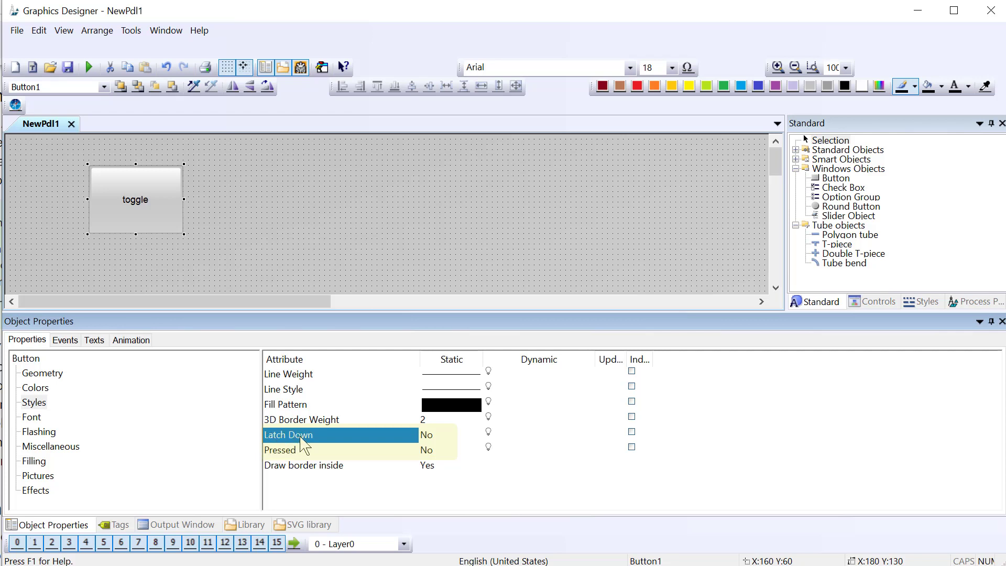
right_click(300, 438)
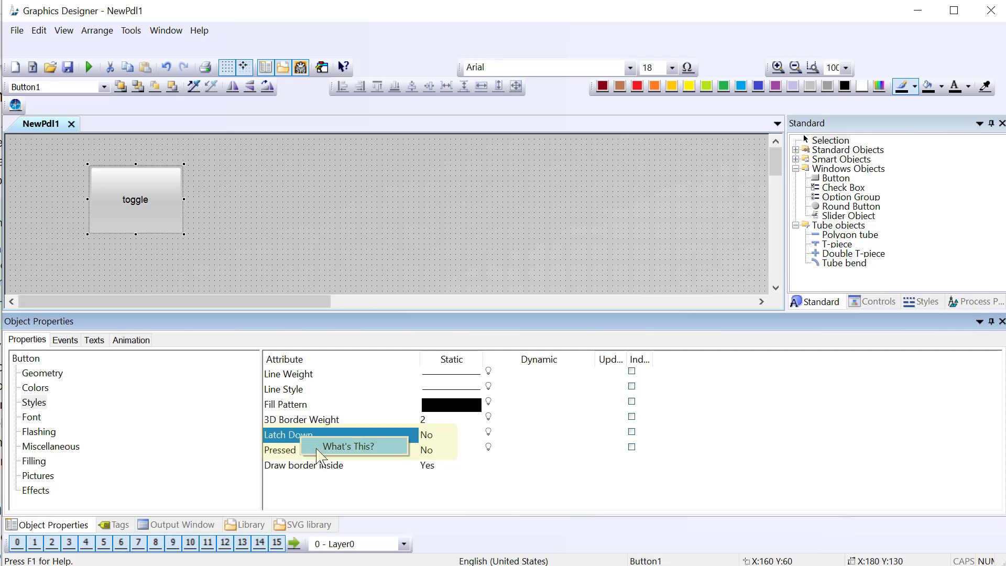
click(318, 450)
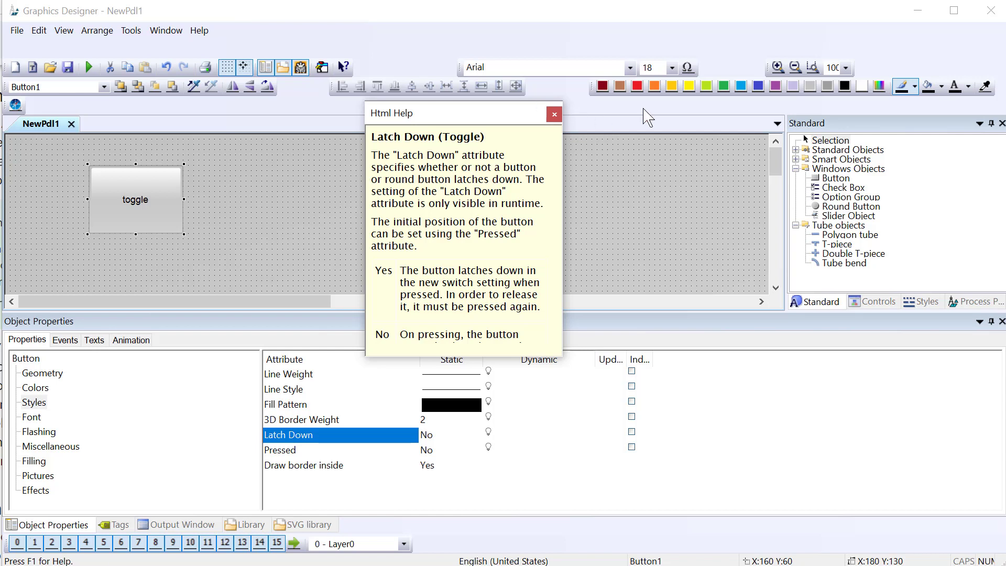
click(557, 115)
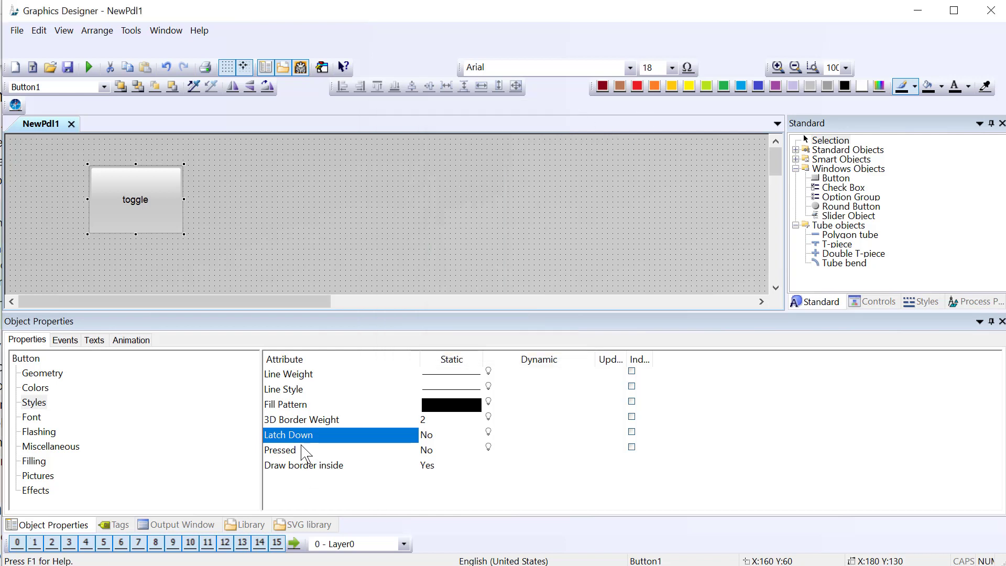
Step: Read the context help for the toggle button's Pressed attribute
click(289, 454)
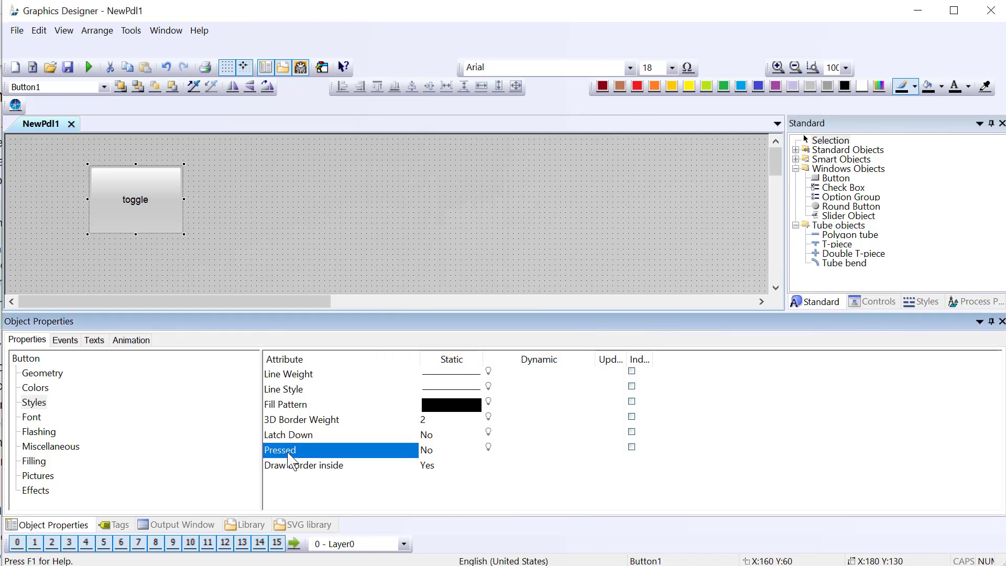
right_click(292, 461)
click(312, 464)
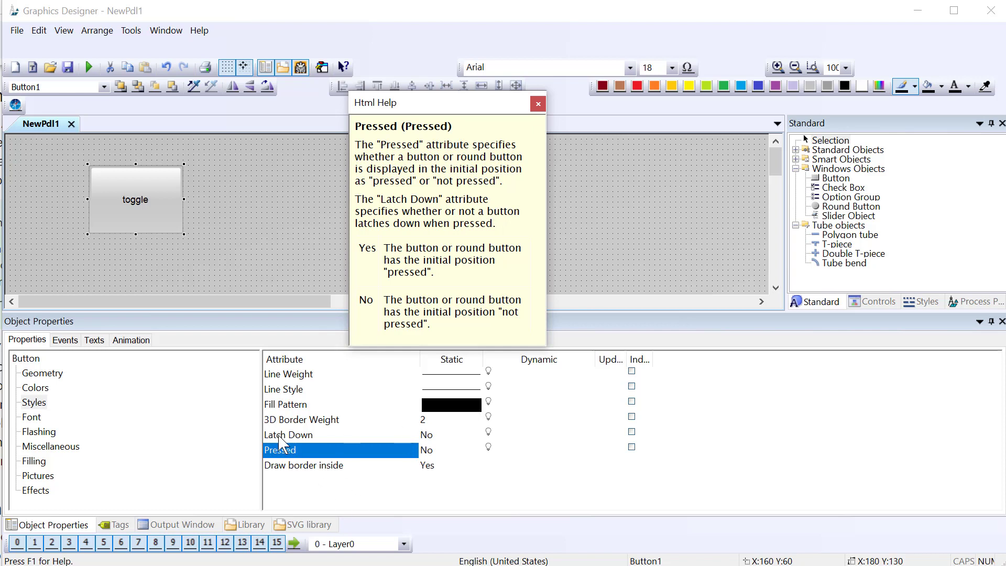
Step: Set the toggle button's Latch Down attribute to Yes
click(309, 437)
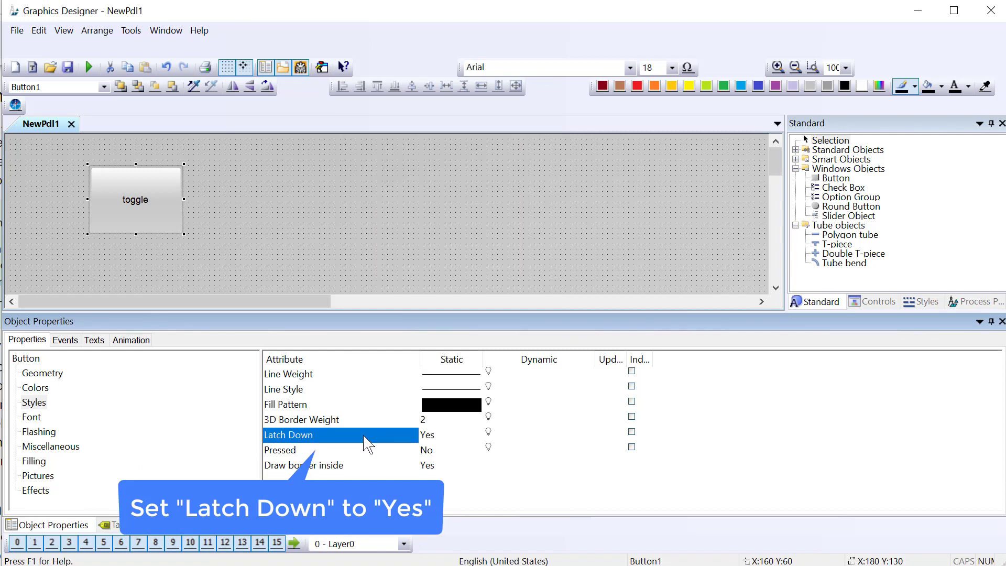
click(367, 450)
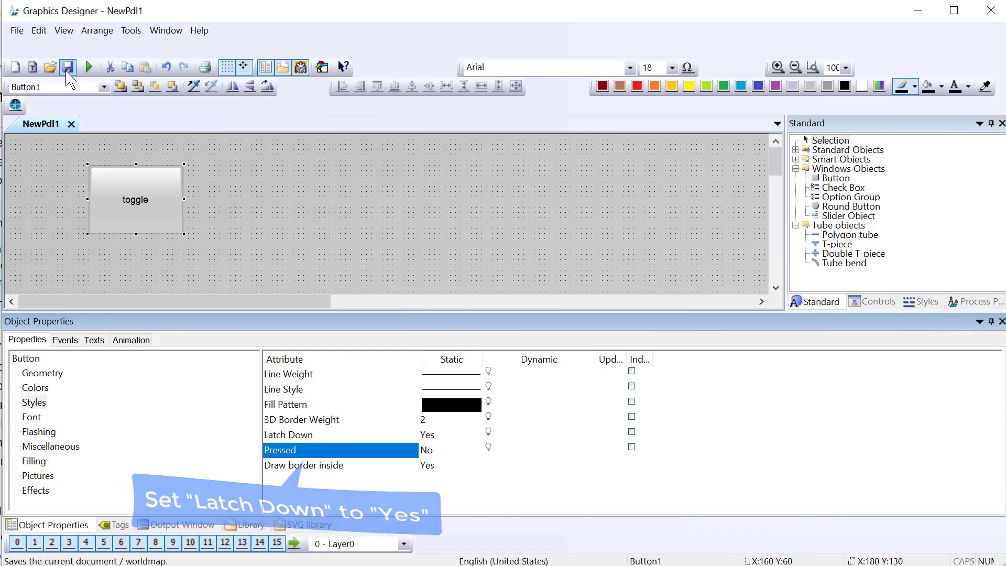
Step: Save the picture as NewPdl1.PDL and test latching and releasing the toggle button in runtime
click(68, 67)
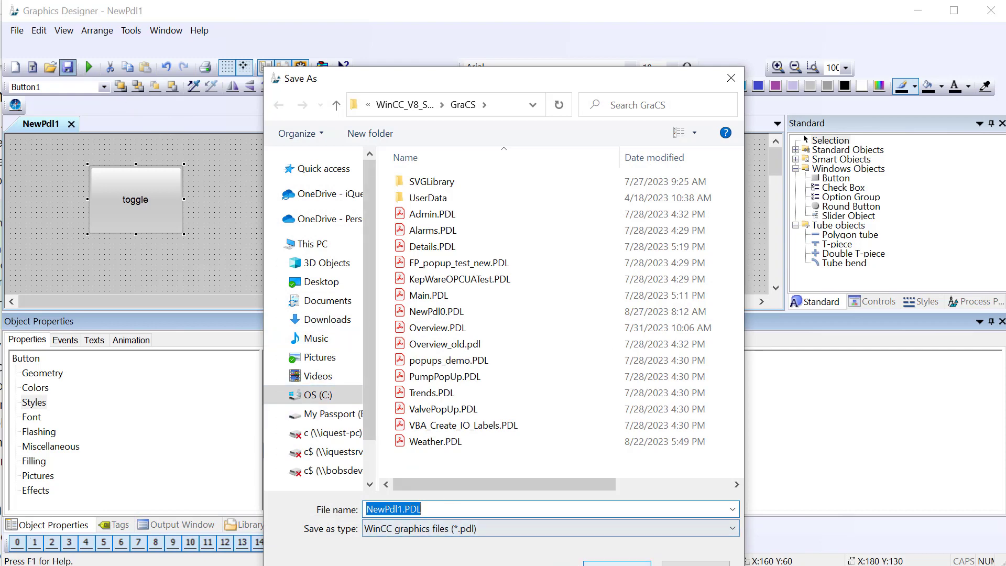
click(617, 563)
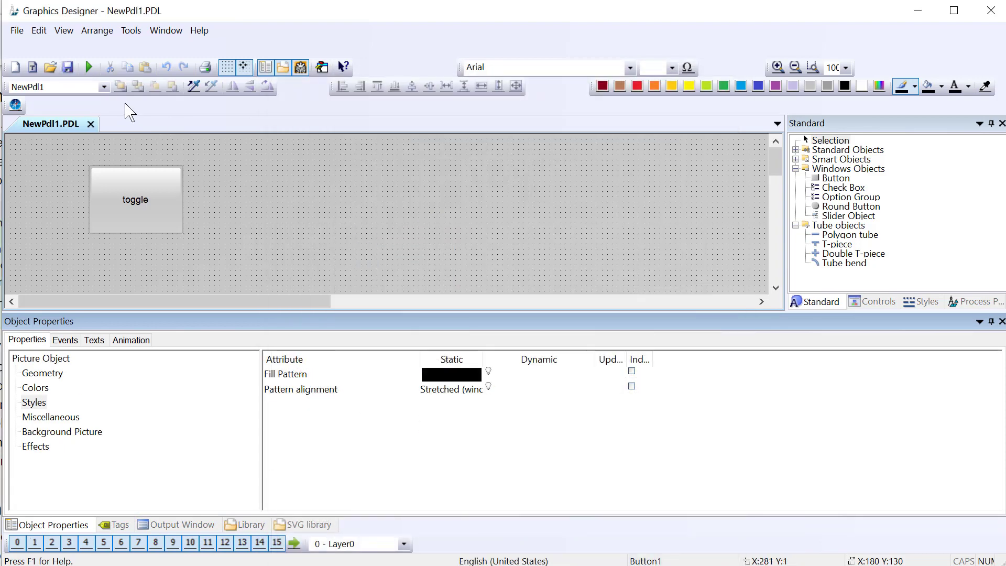
click(89, 67)
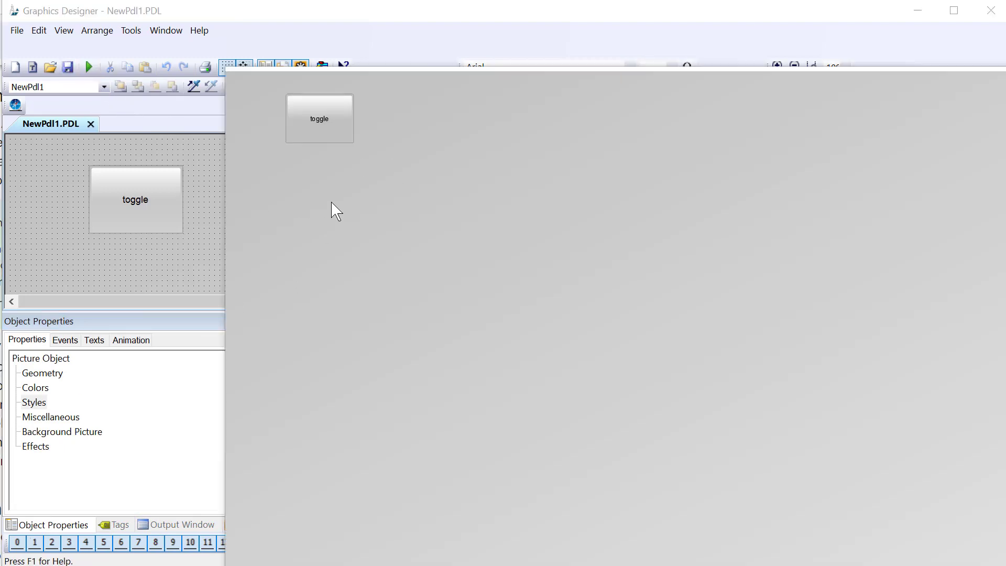
click(329, 134)
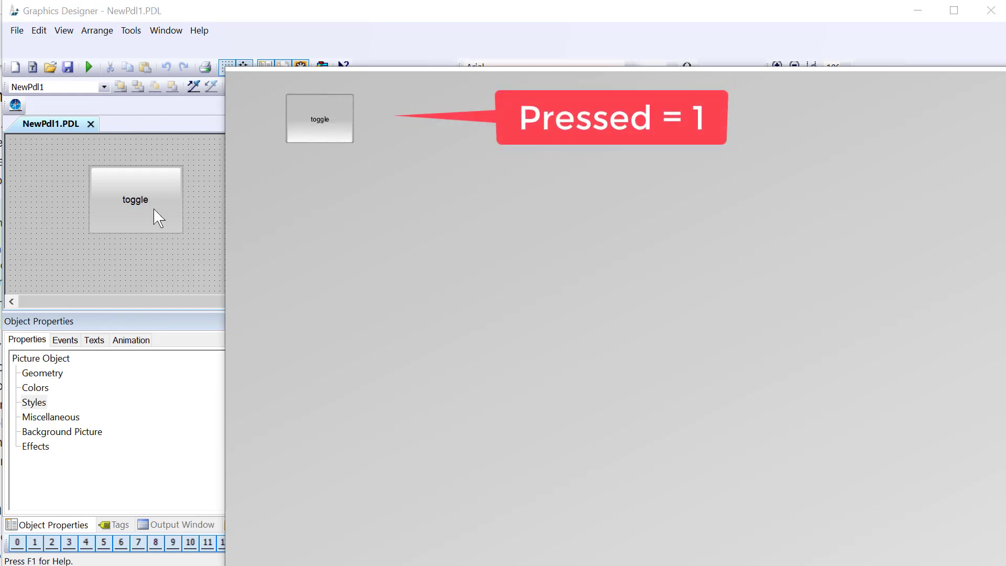
click(343, 120)
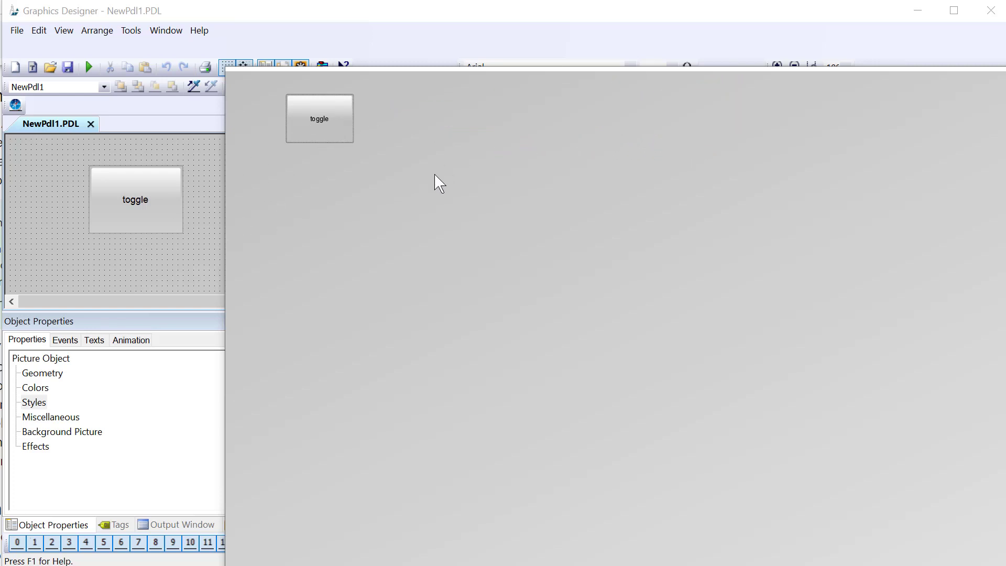
Step: Add an I/O field for the Red.PUMP_ON tag from the Red structure instance beside the toggle button
click(130, 211)
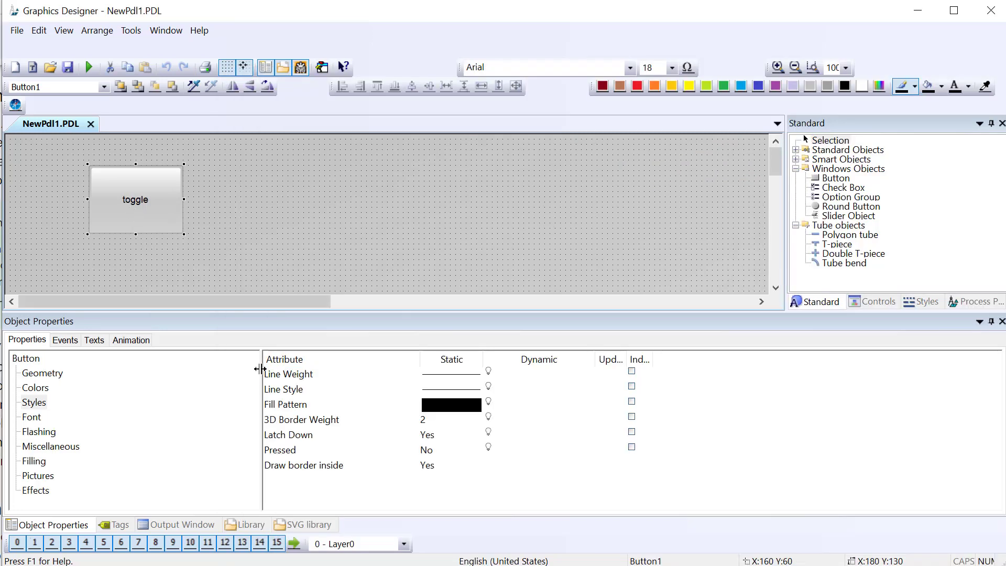
click(117, 525)
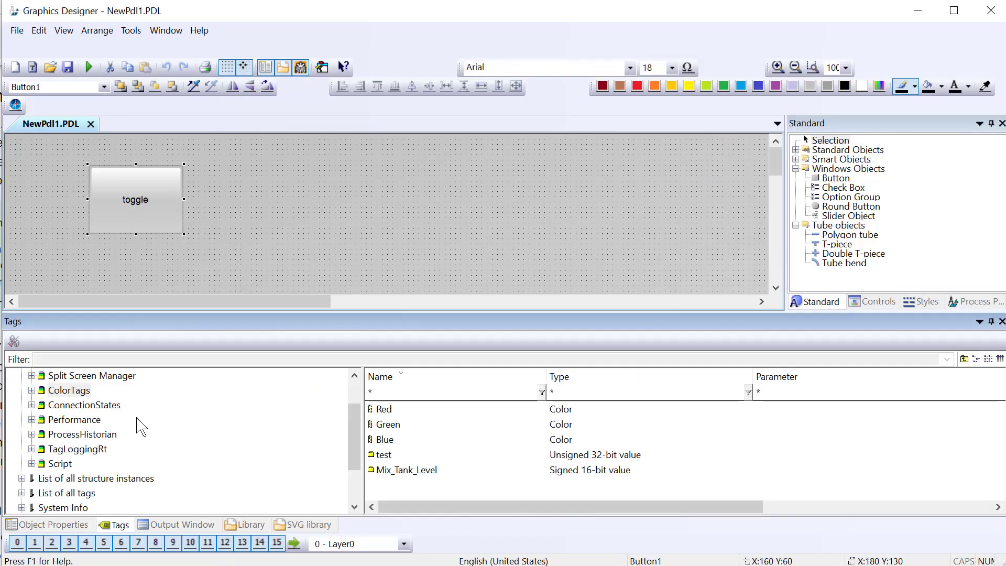
click(22, 478)
click(56, 450)
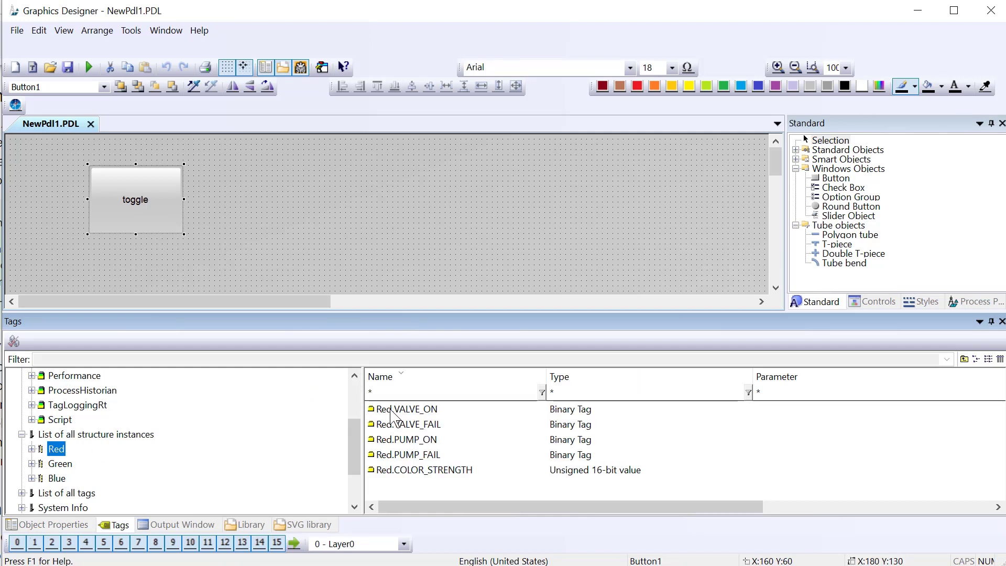
drag(397, 439, 262, 166)
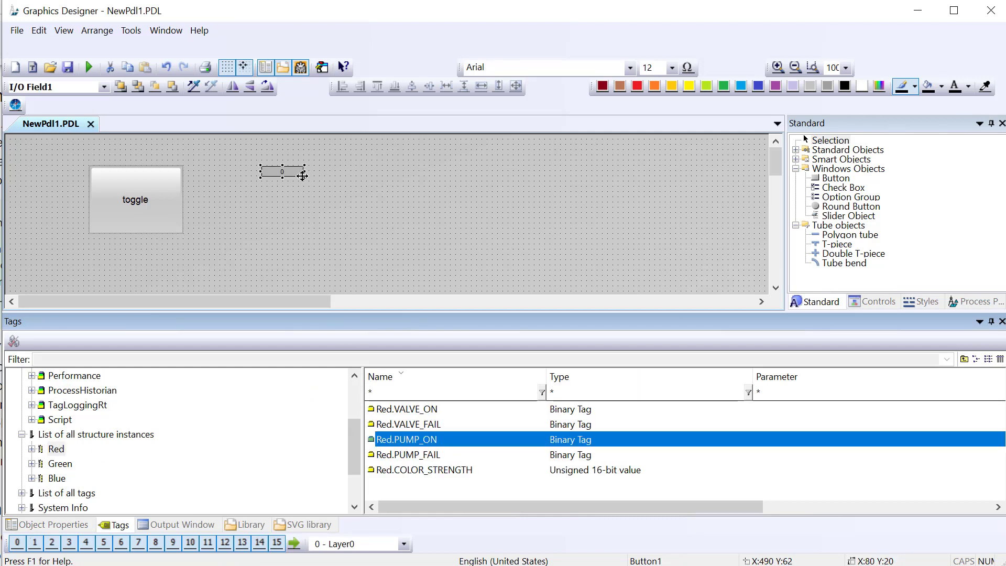
Step: Start a direct connection for the Change event of the toggle button's Pressed property
double_click(179, 213)
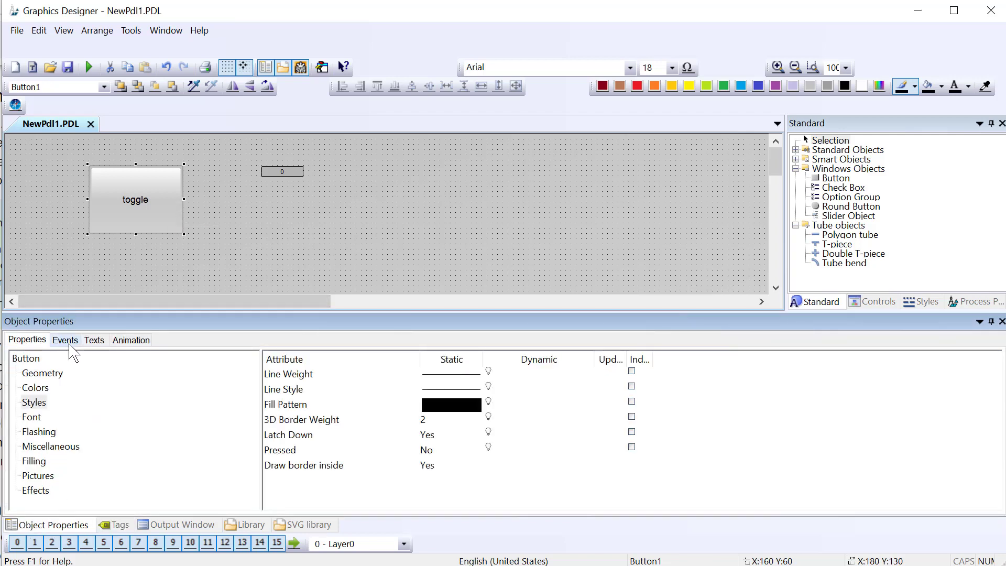
click(67, 344)
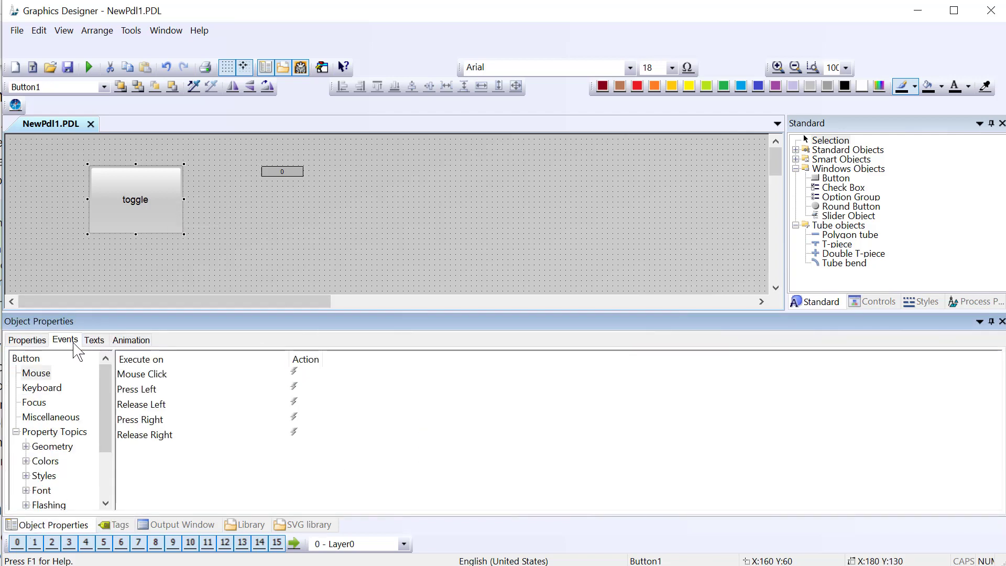
click(55, 434)
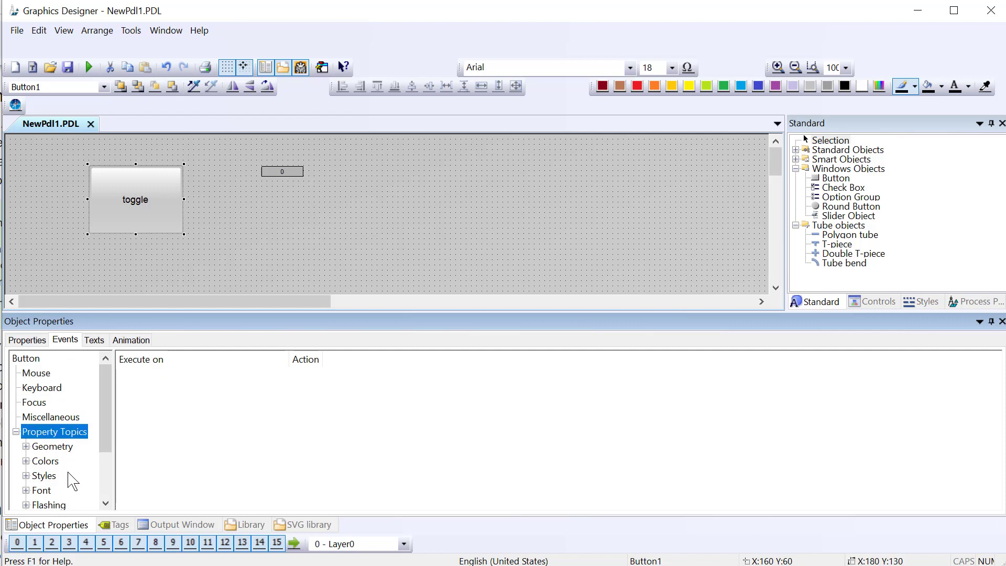
scroll(73, 478, down, 2)
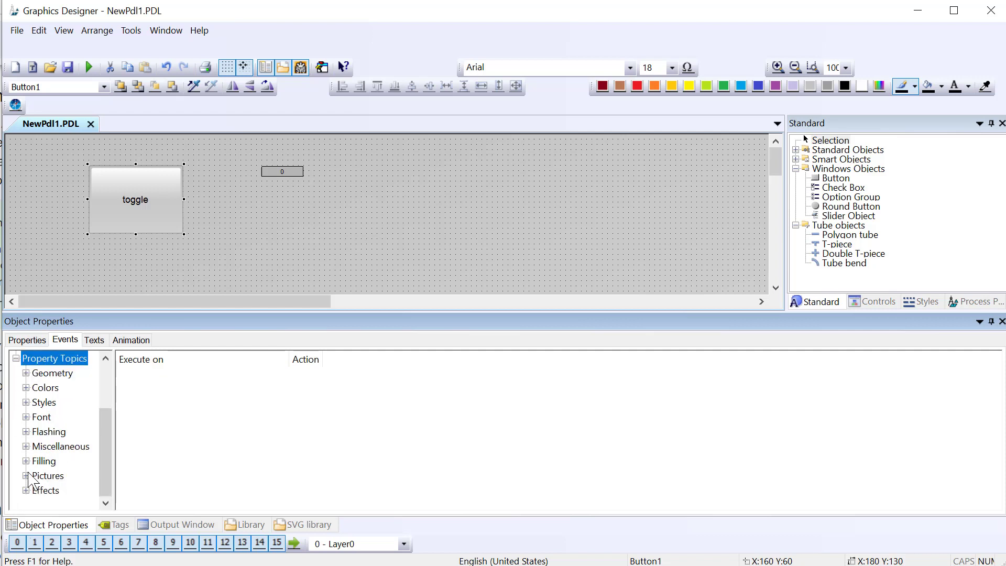
click(25, 402)
click(57, 461)
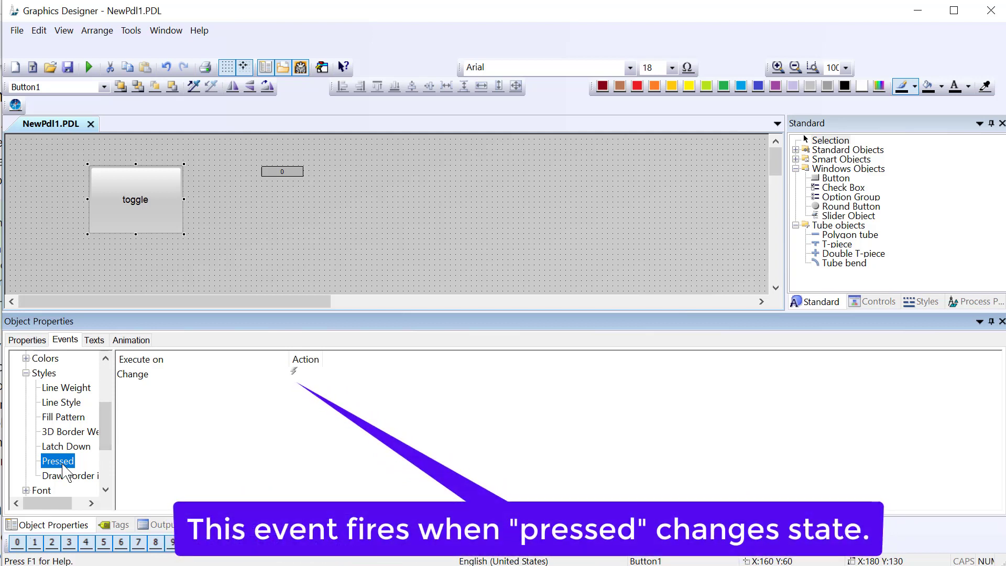
right_click(295, 373)
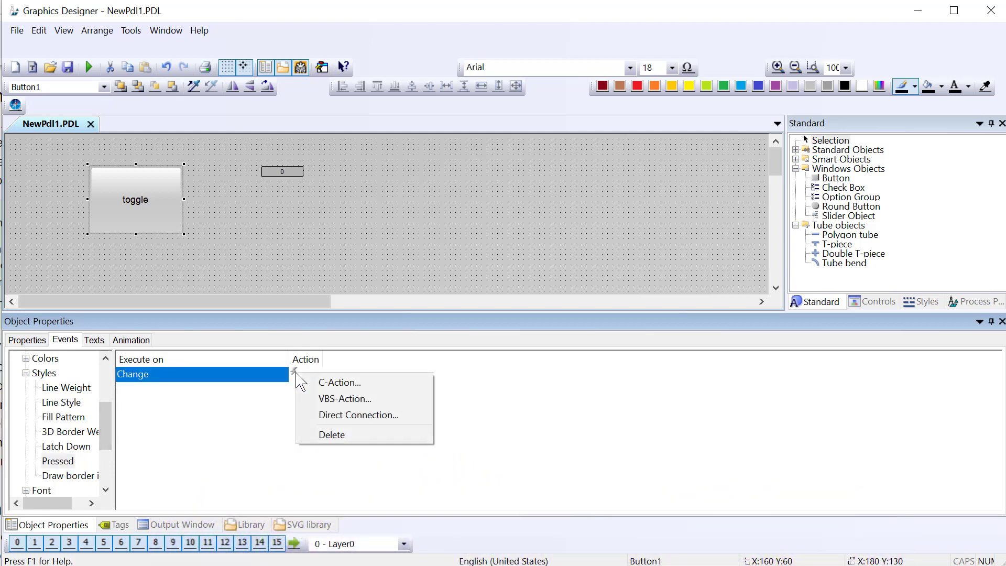
click(331, 416)
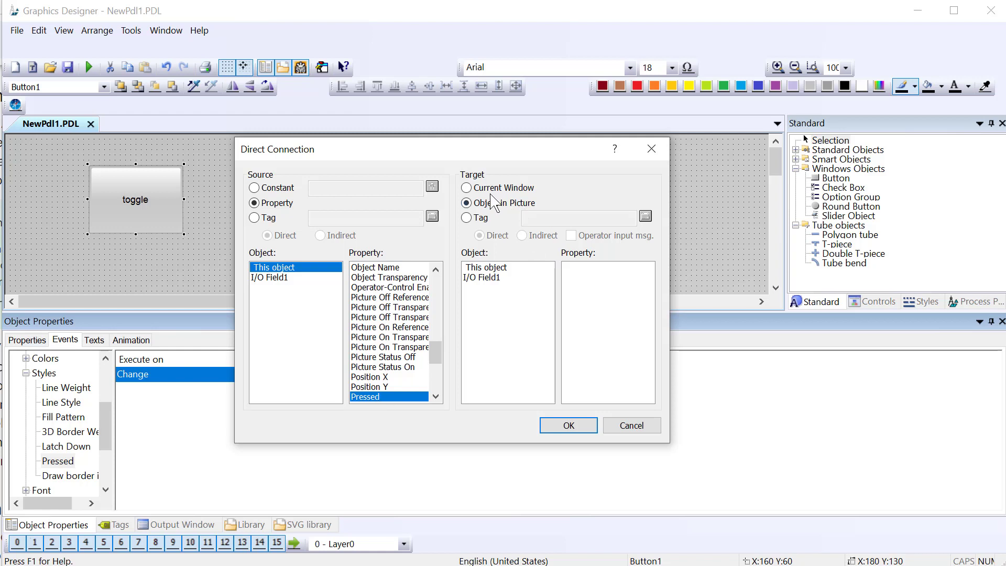
Step: Set the direct connection's target to the Red.PUMP_ON tag, with this button's Pressed property as the source
click(466, 217)
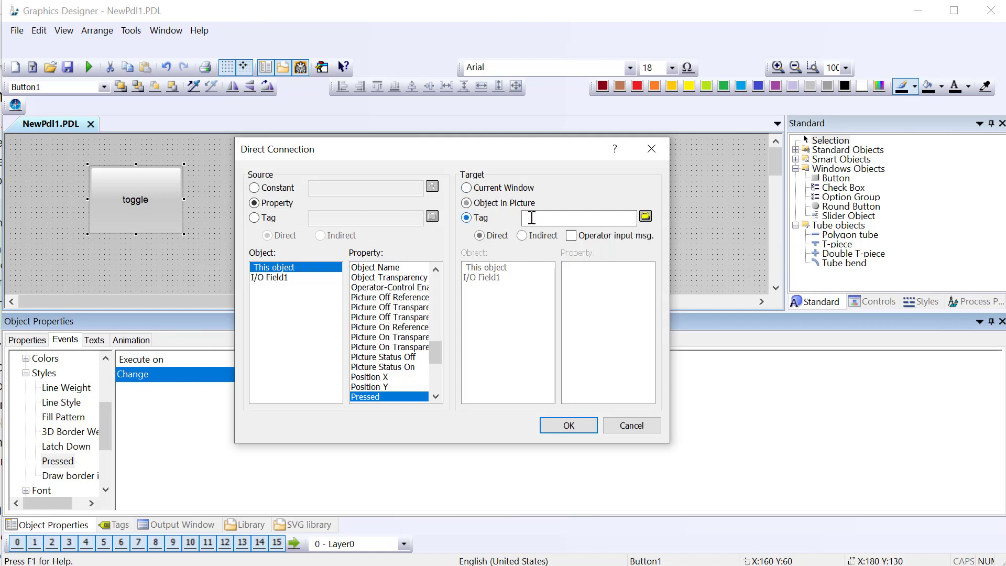
click(645, 217)
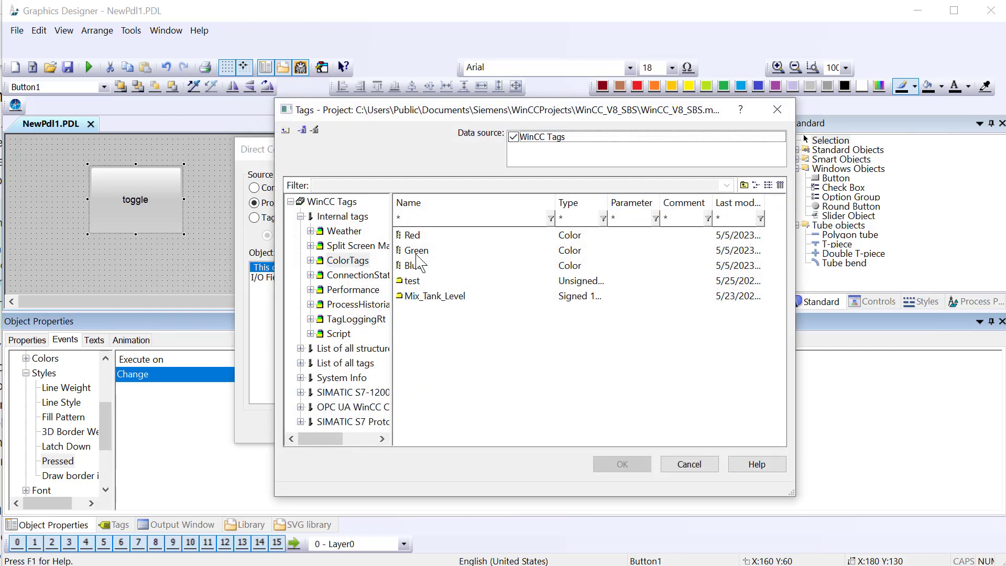
double_click(414, 234)
click(454, 267)
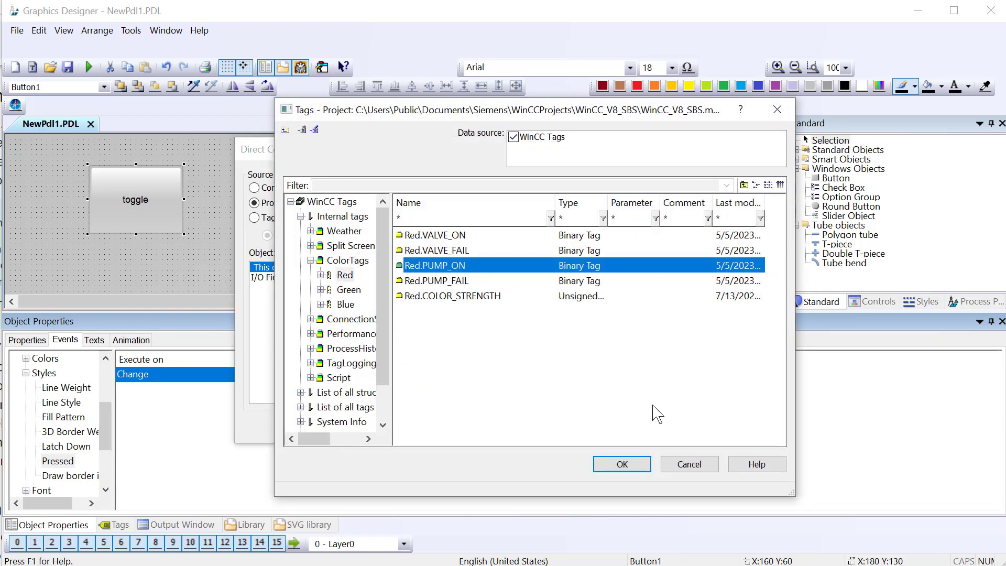
click(617, 465)
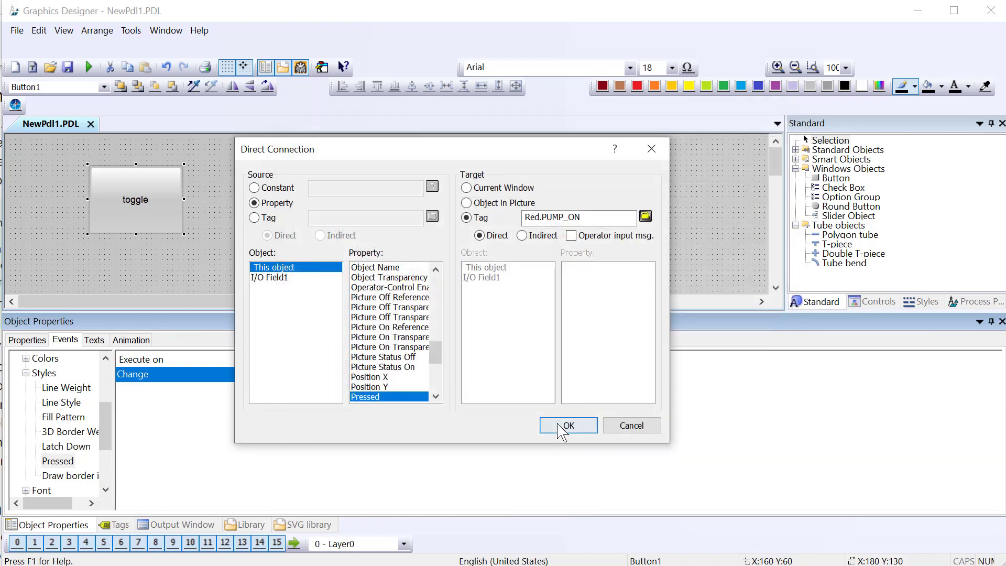
click(566, 426)
Step: Enlarge the I/O field to 140 by 68 with font size 20 and move it to X 440, Y 70
click(303, 175)
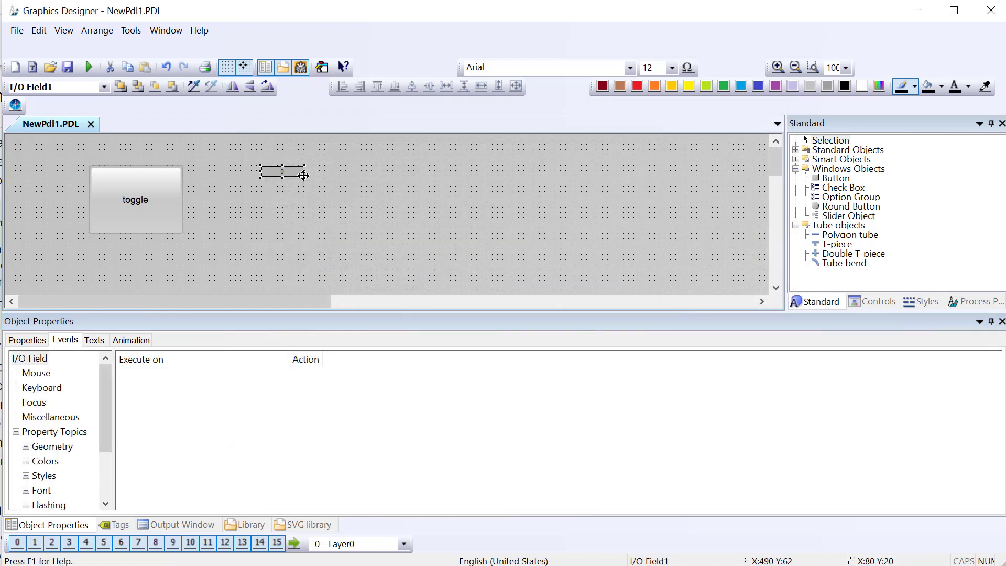
drag(303, 178, 336, 203)
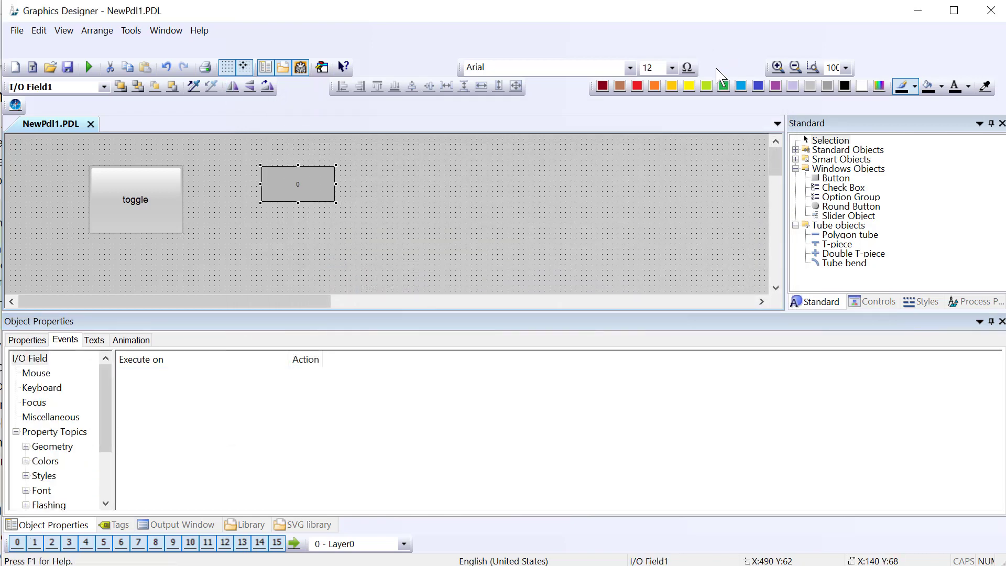
click(673, 69)
click(658, 189)
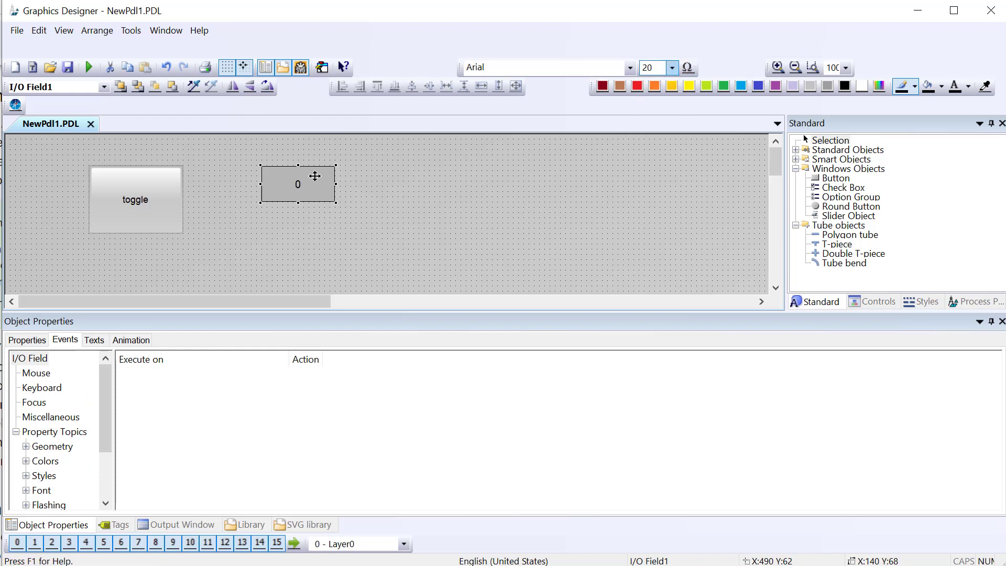
drag(309, 175, 284, 180)
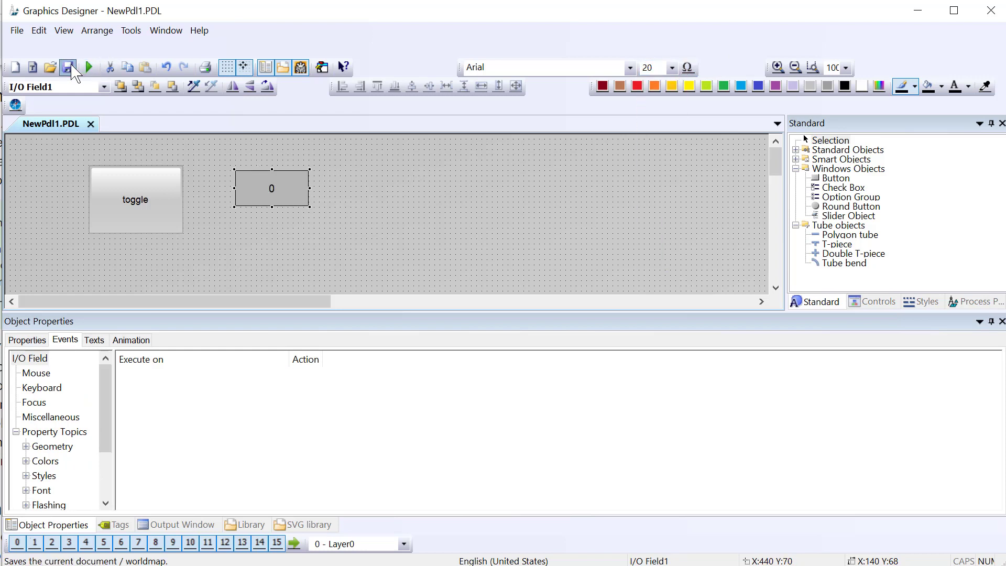
Step: Save the picture, switch the Red.PUMP_ON tag with the toggle button in runtime, and reactivate the picture to check the button's initial state
click(69, 67)
click(89, 66)
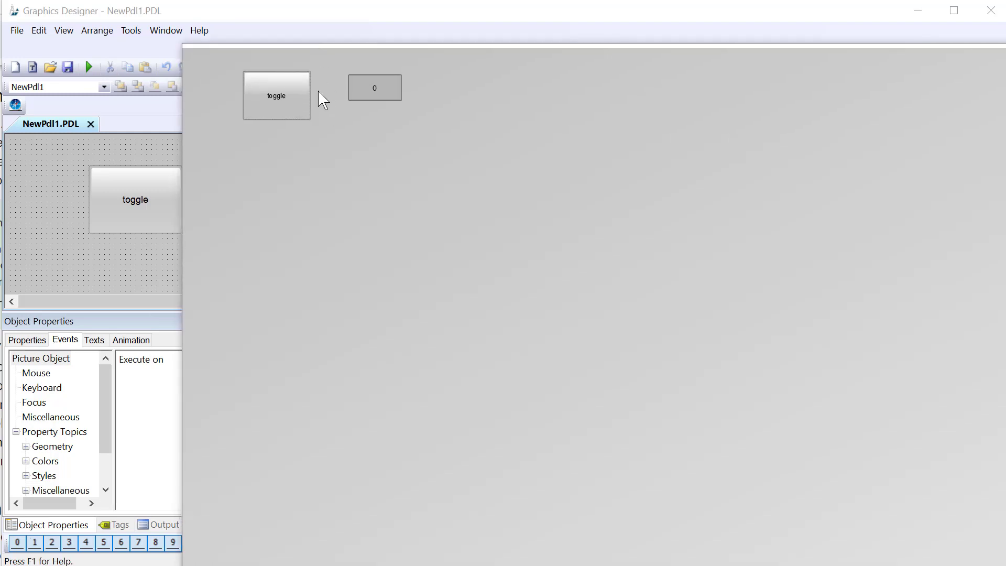
click(281, 112)
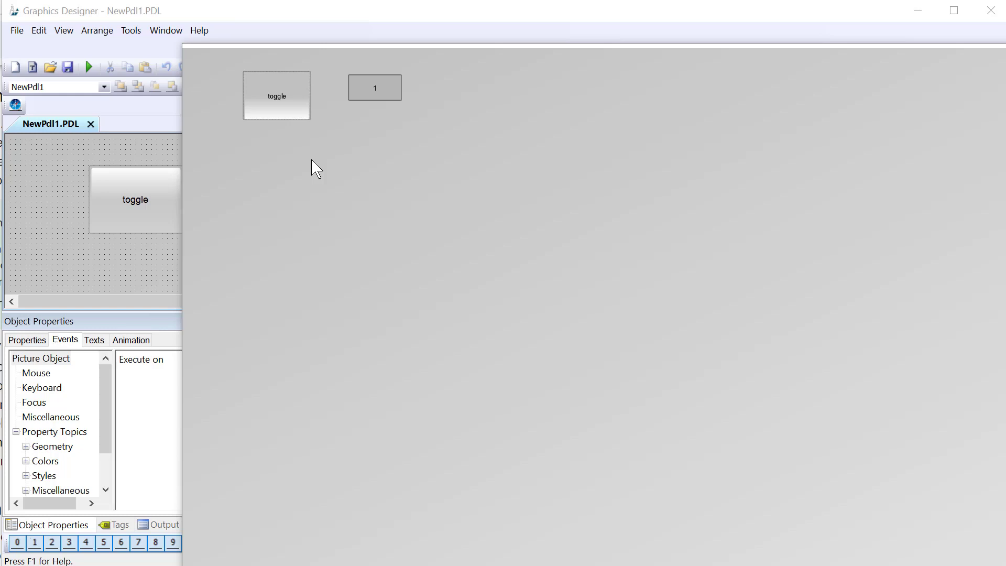
click(284, 99)
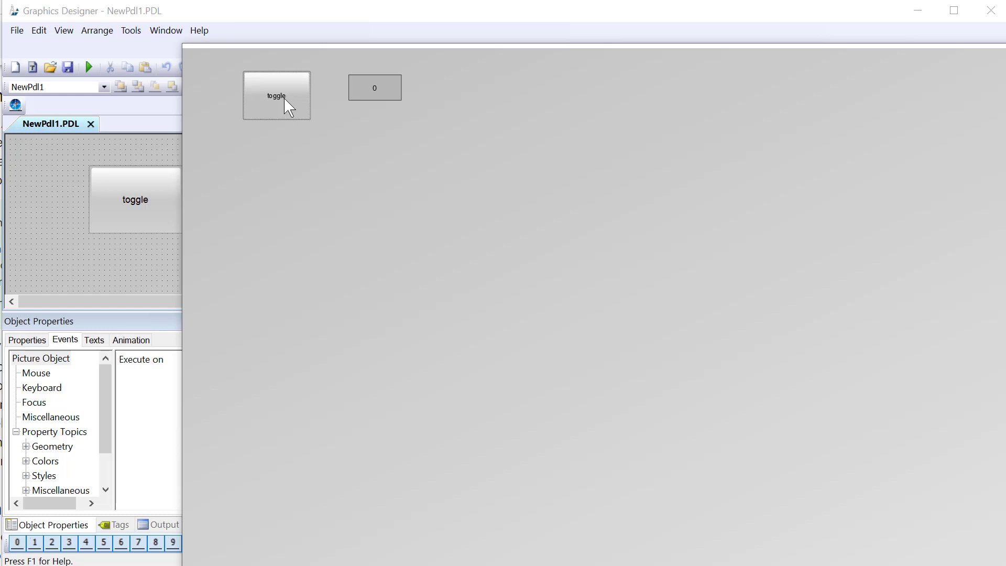
click(286, 101)
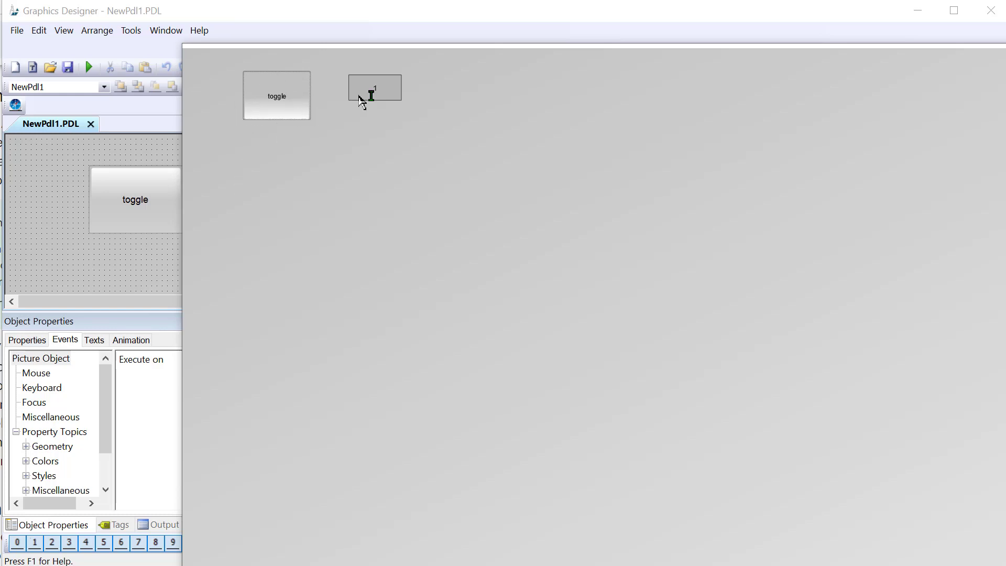
click(51, 163)
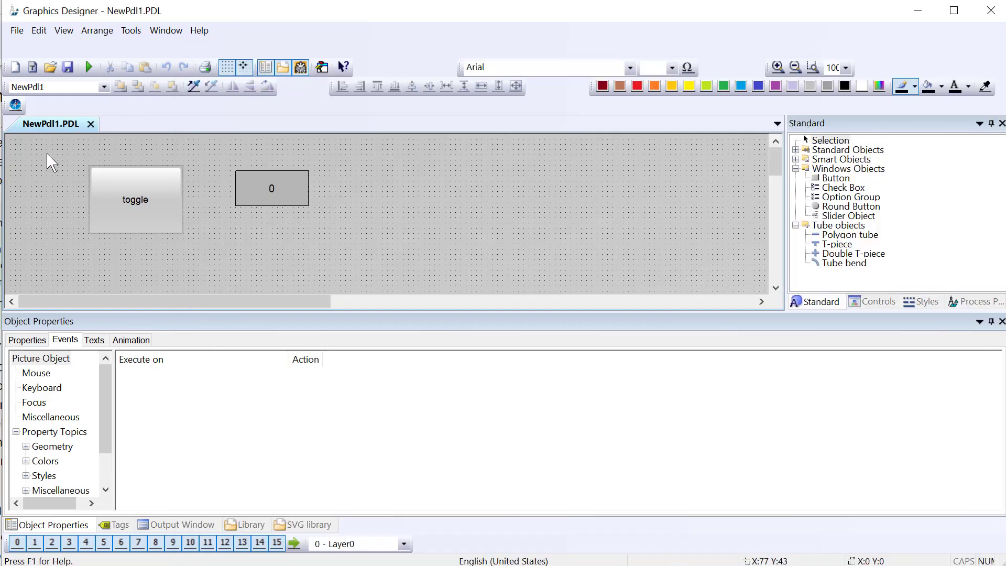
click(89, 68)
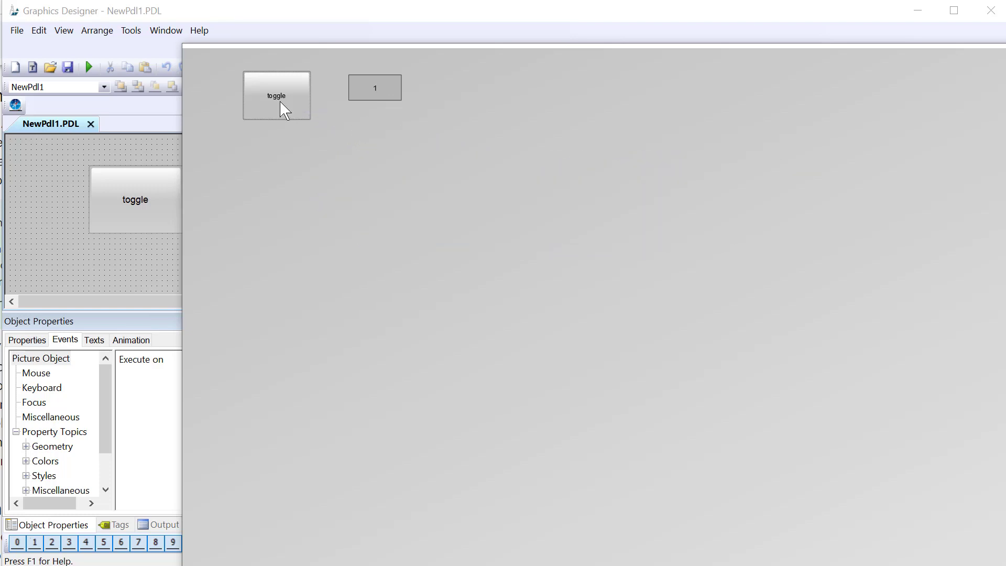
Step: Link the toggle button's Pressed attribute dynamically to the Red.PUMP_ON tag
click(143, 218)
click(143, 219)
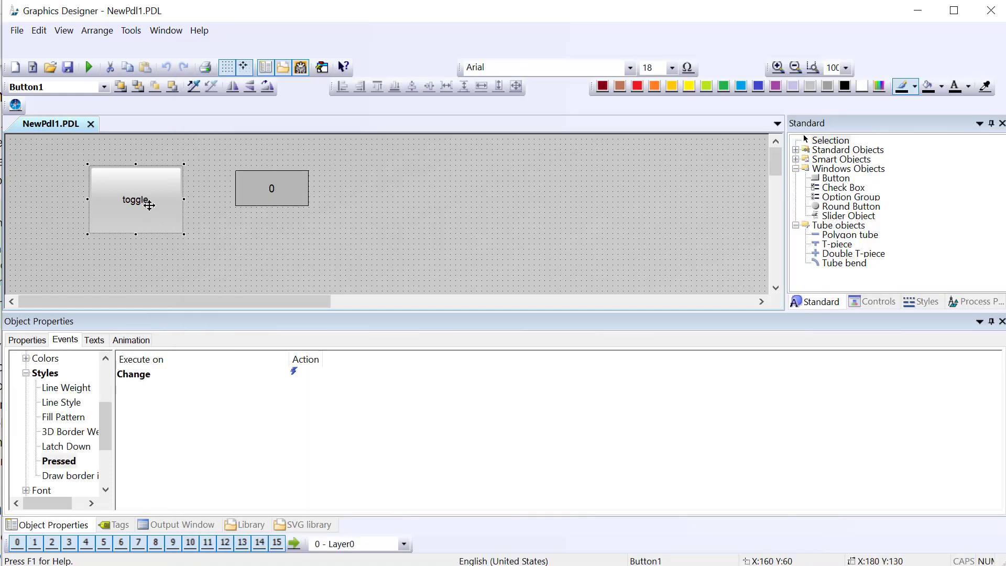
click(32, 341)
click(283, 450)
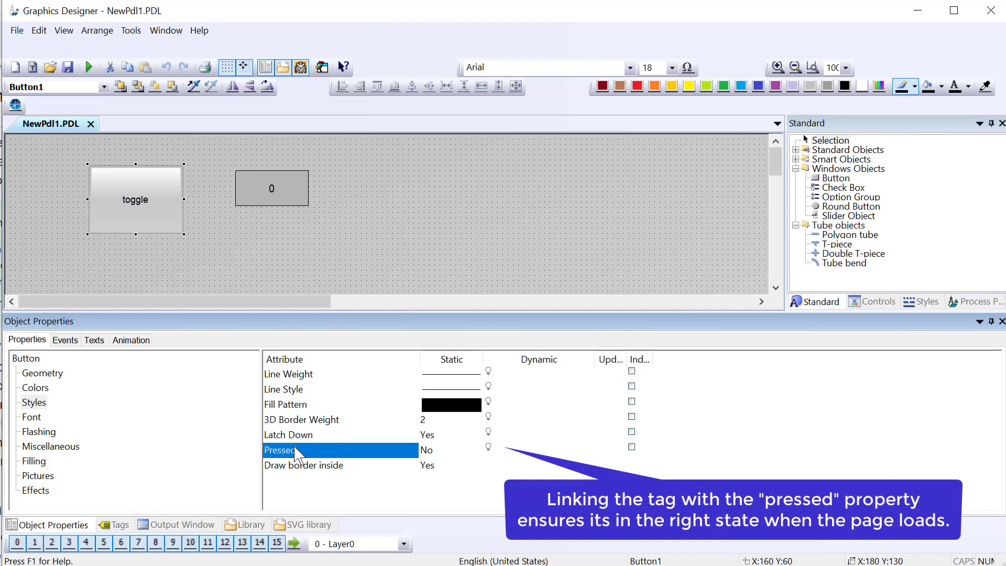
right_click(490, 448)
click(521, 505)
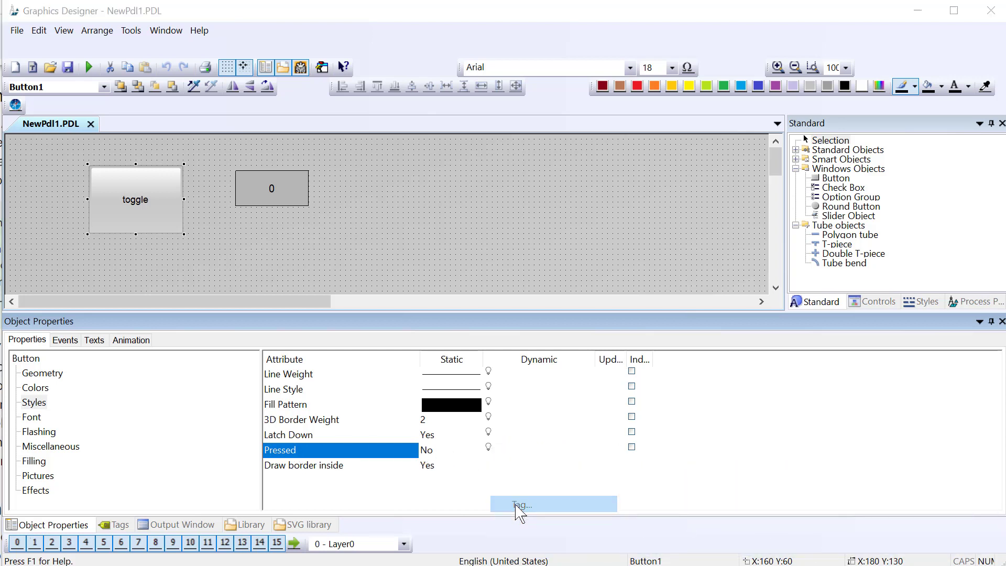
click(455, 266)
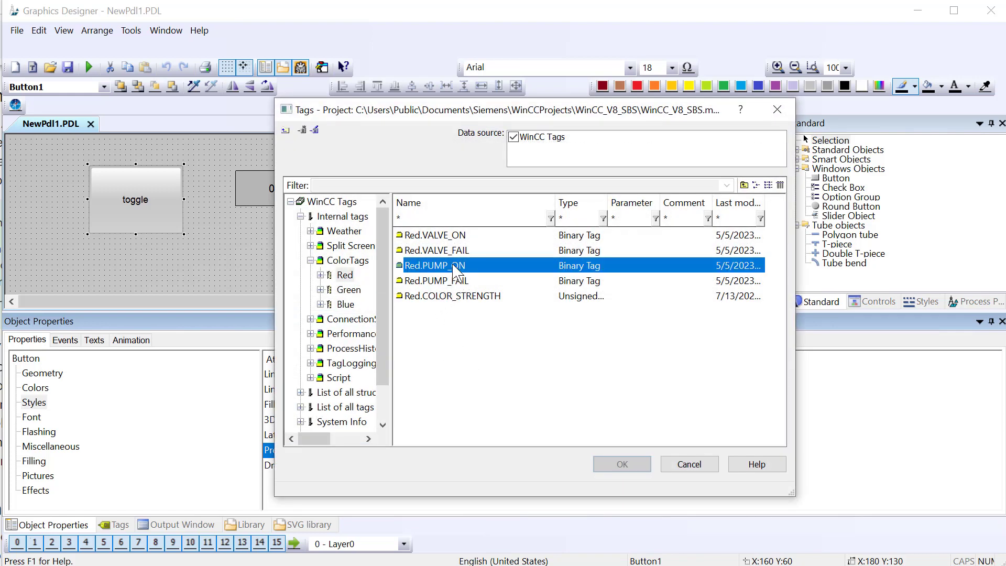
click(620, 466)
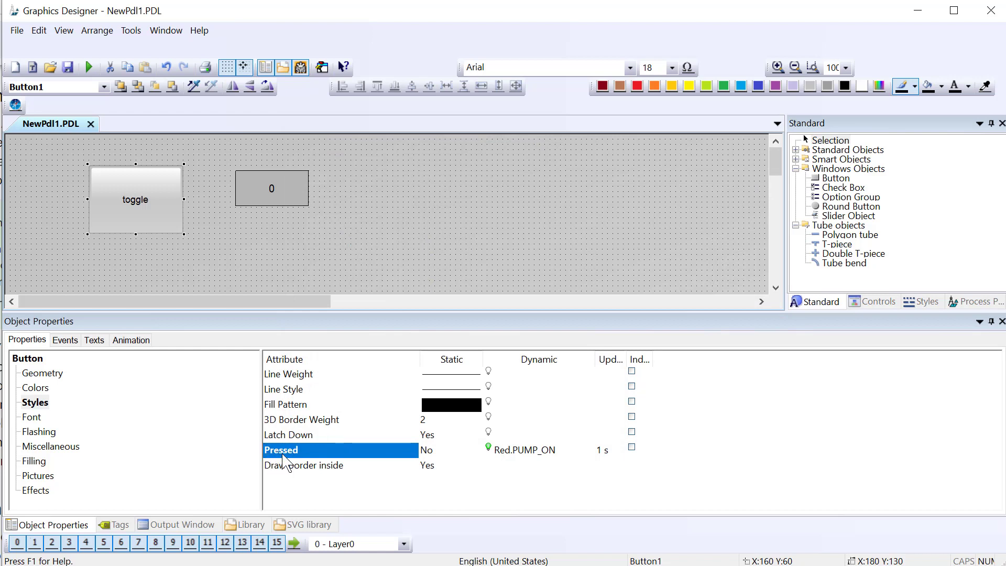
Step: Save and reactivate the picture, and test in runtime whether the toggle button matches the Red.PUMP_ON value after reloading
click(108, 153)
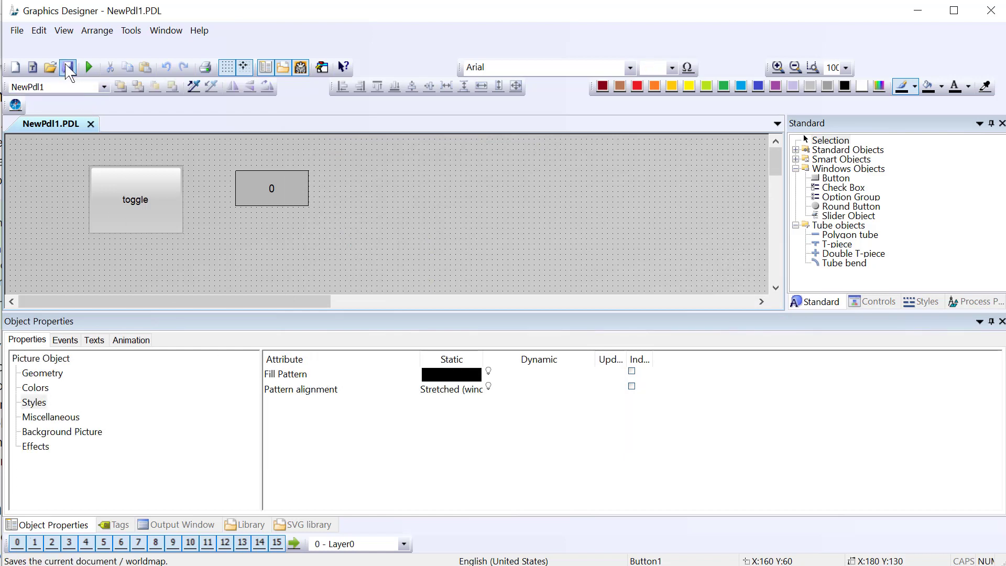
click(89, 67)
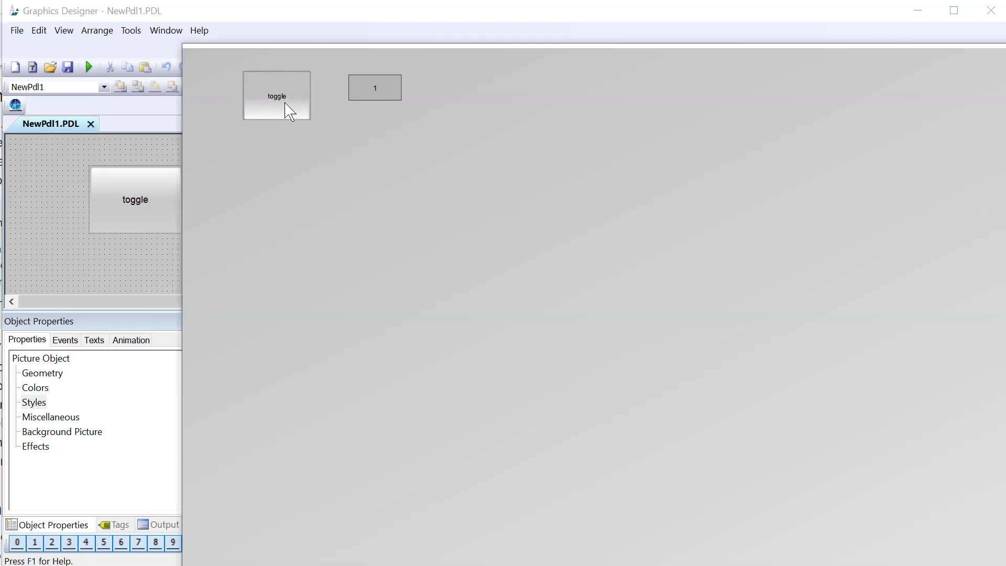
click(294, 107)
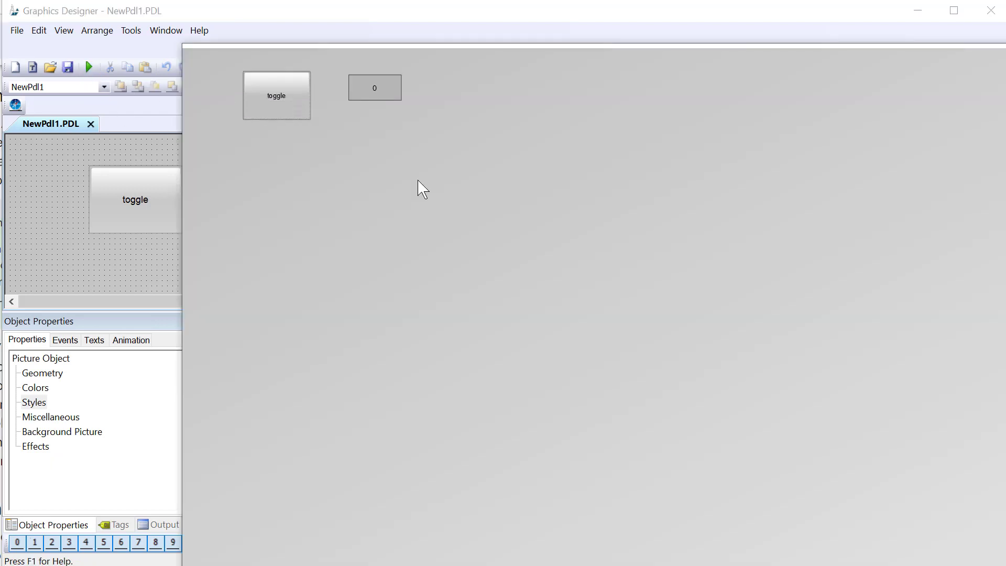
click(281, 102)
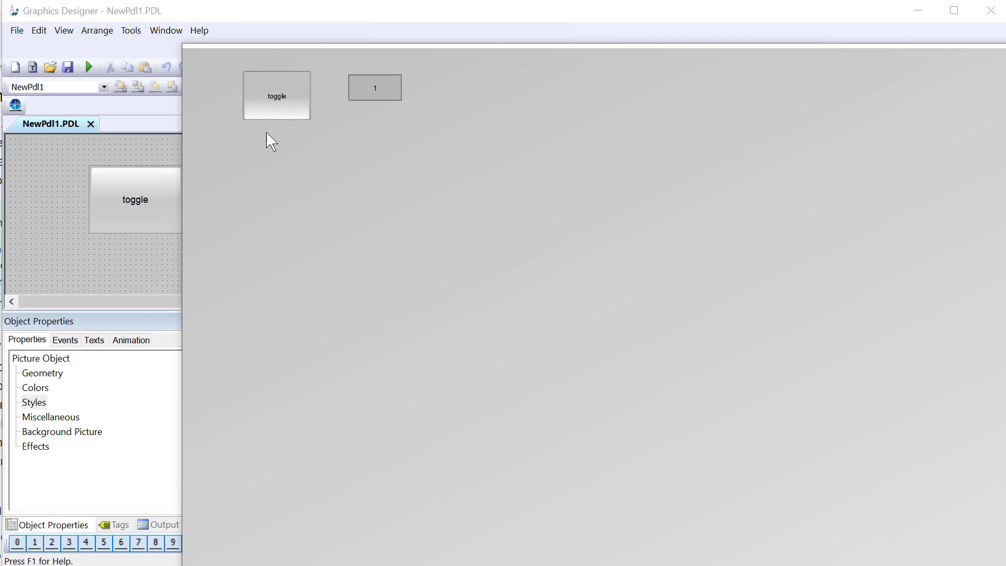
click(56, 78)
click(68, 69)
click(89, 68)
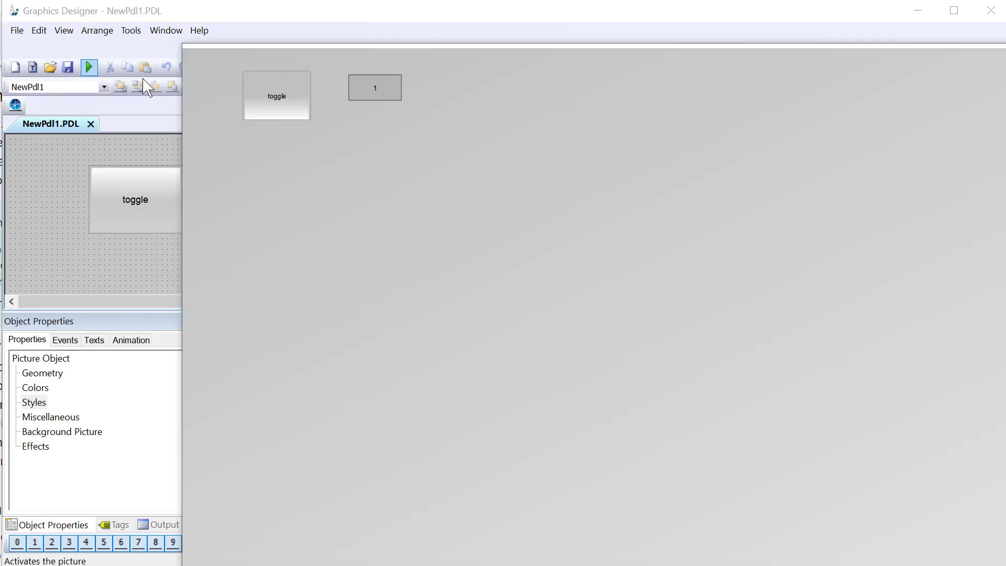
click(292, 112)
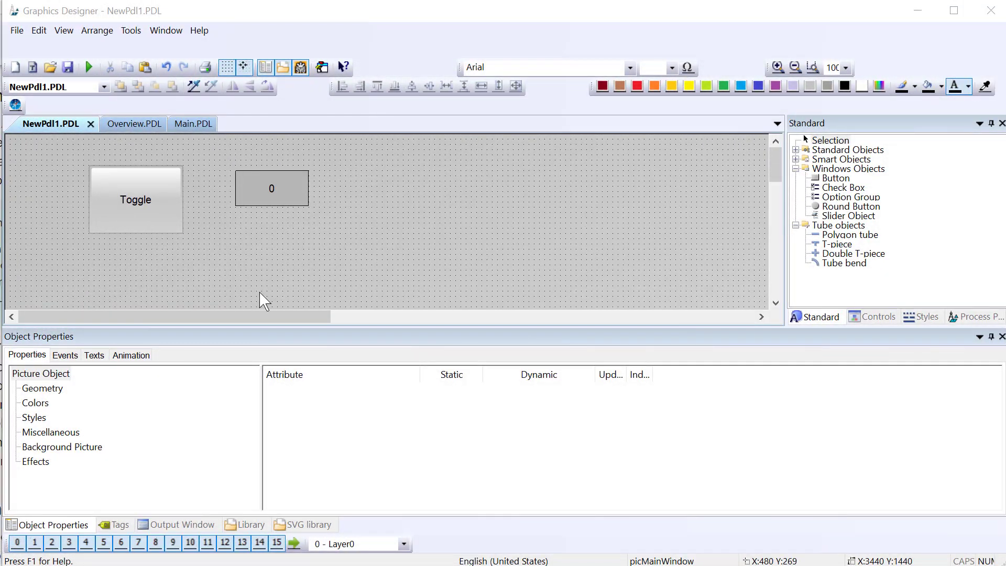
Step: Enlarge the picture editing area and move the I/O field closer to the toggle button, to X 380, Y 70
drag(261, 325, 261, 350)
click(268, 189)
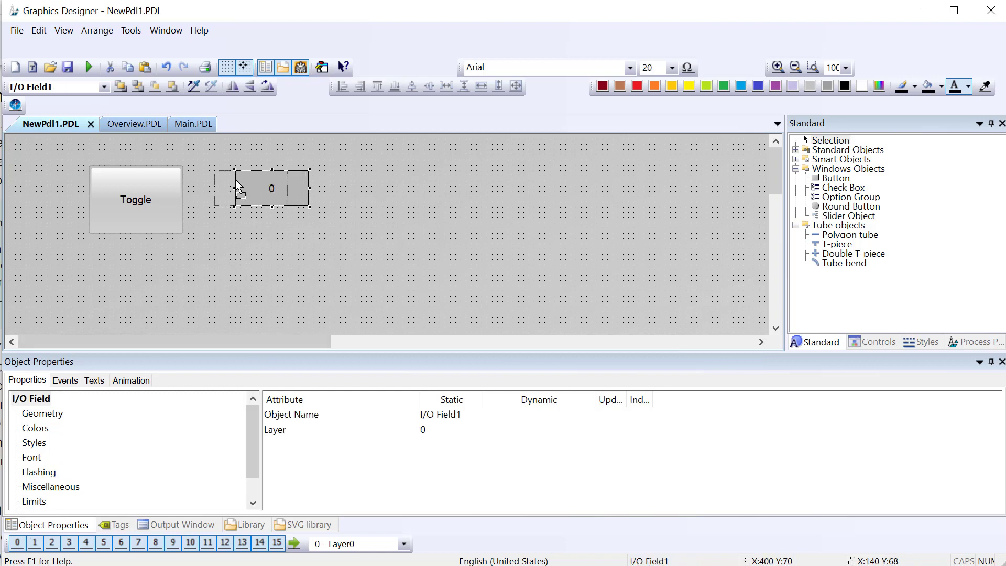
drag(235, 179, 233, 180)
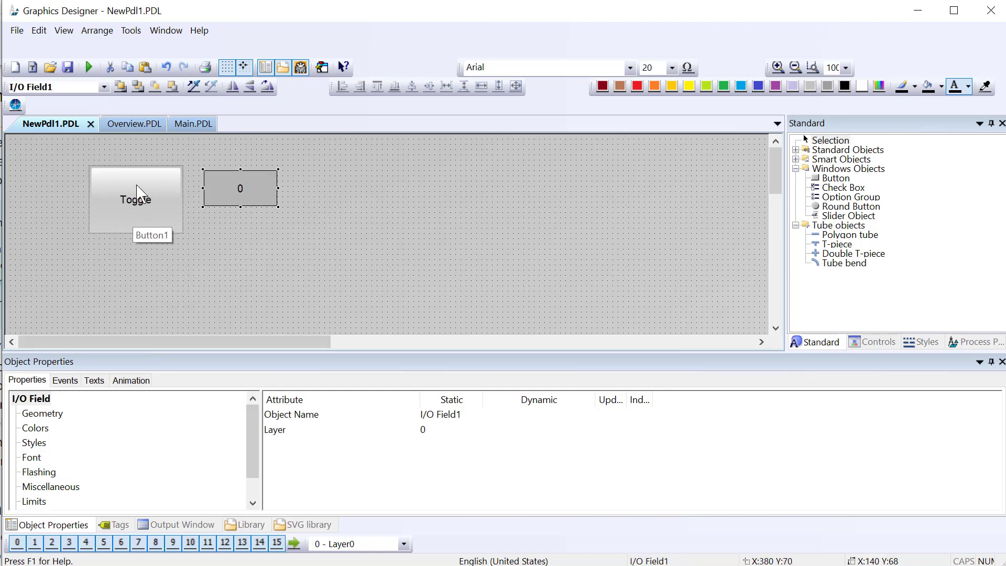
Step: Place the CoolPump graphic from the SVG library's Pumps folder below and beside the I/O field, at X 600, Y 140
click(289, 526)
click(11, 427)
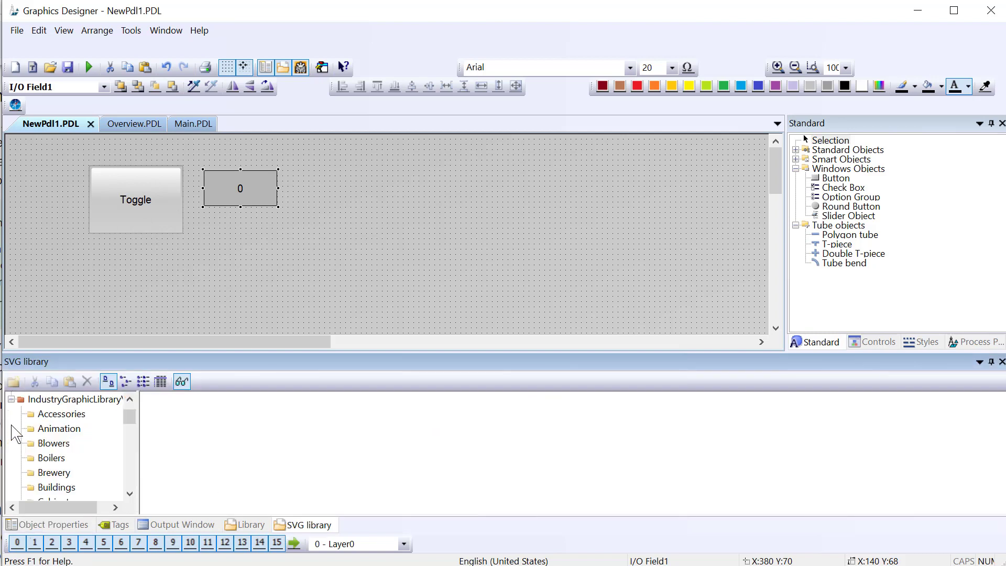
scroll(74, 472, down, 6)
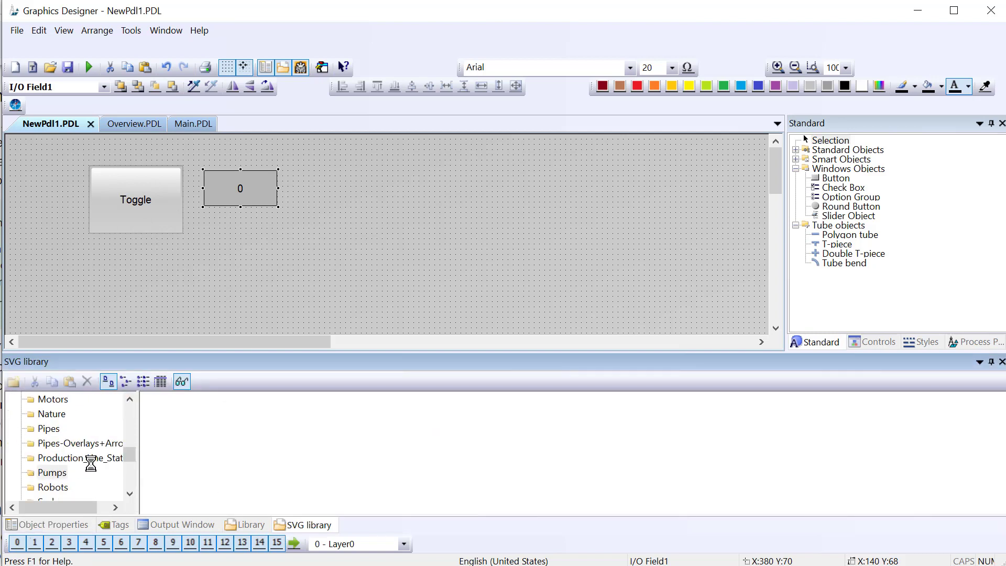
click(287, 414)
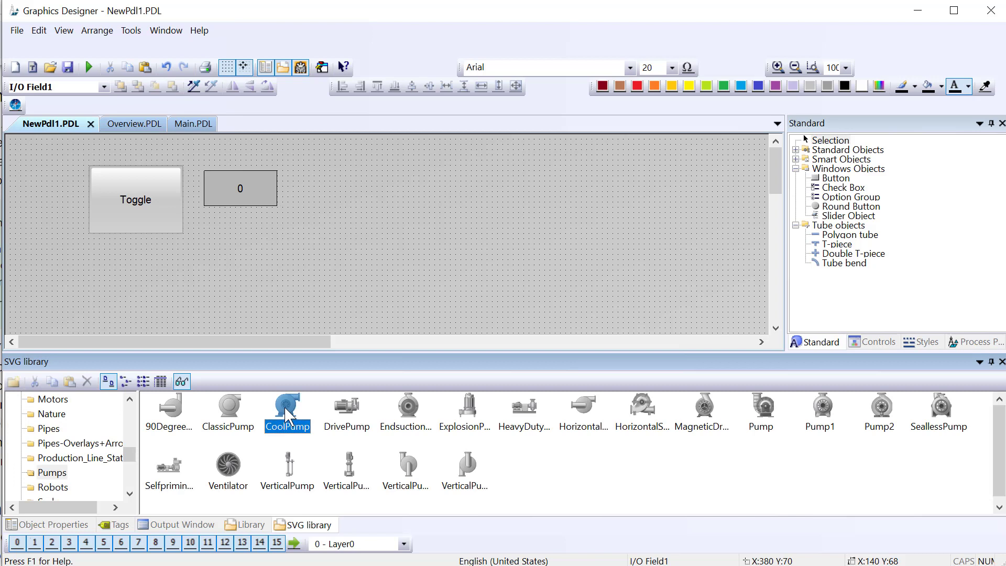
drag(288, 413, 325, 215)
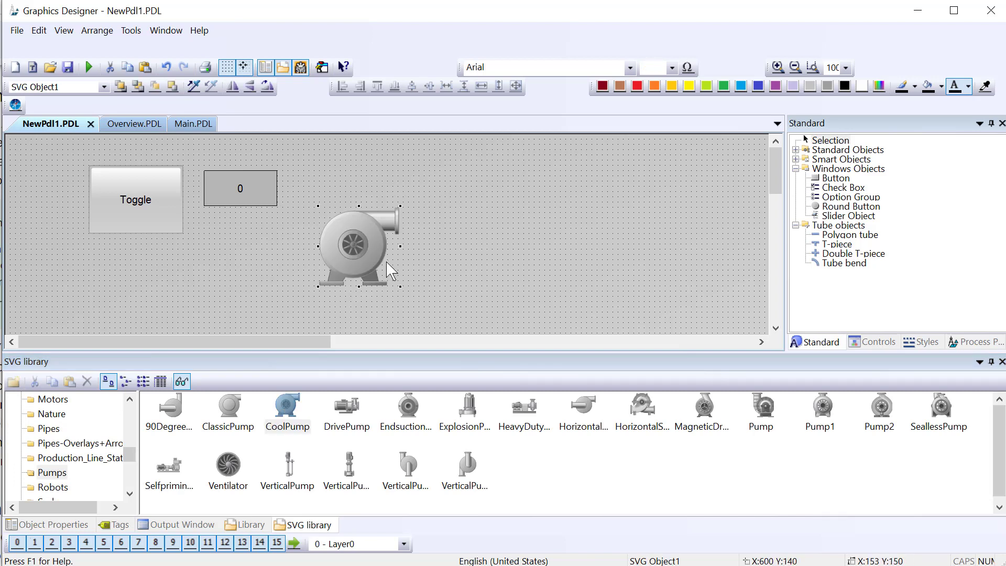
Step: Set the pump's BasicColor symbol property to red with RGB 230, 0, 0
click(40, 524)
scroll(63, 477, down, 1)
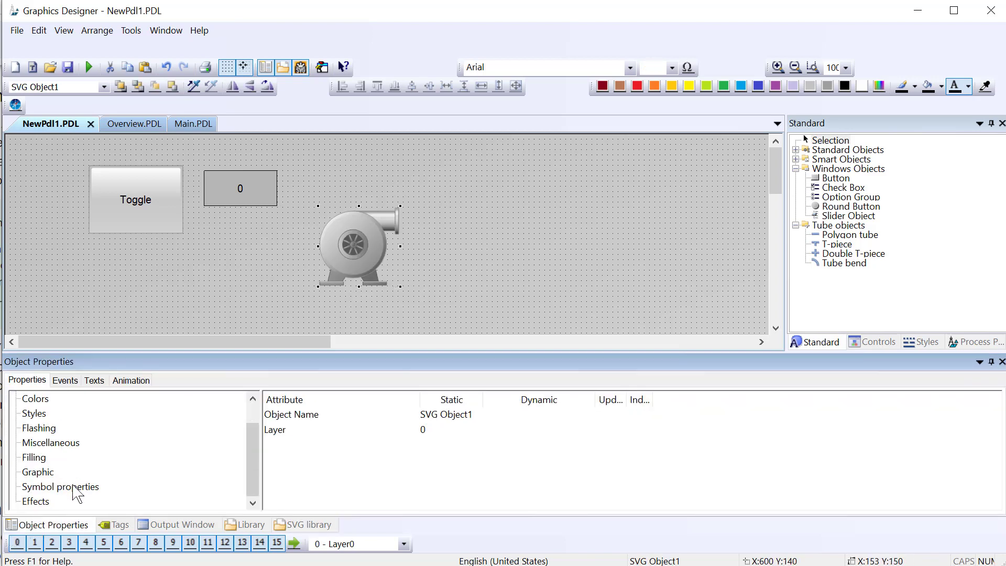
click(73, 486)
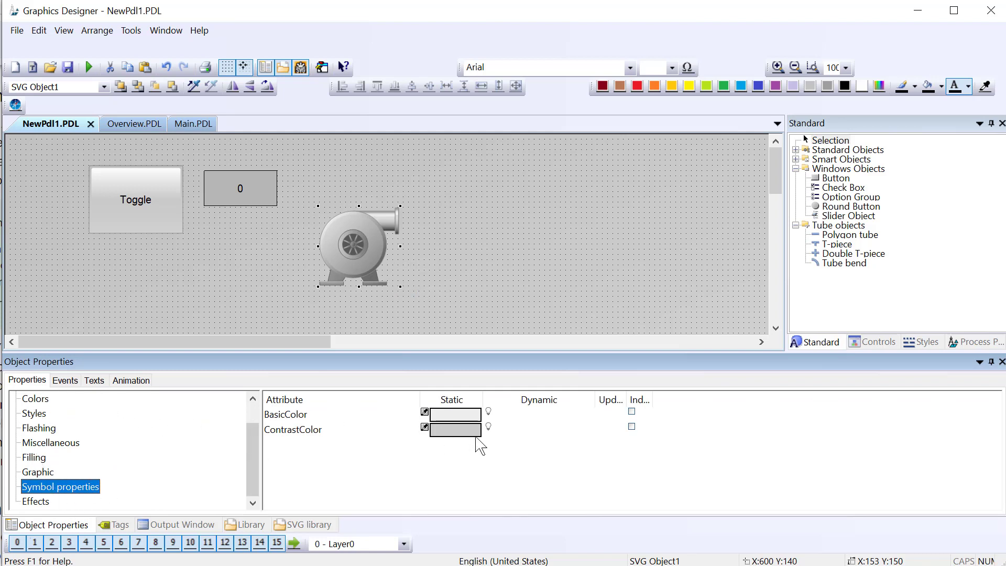
double_click(461, 414)
click(552, 318)
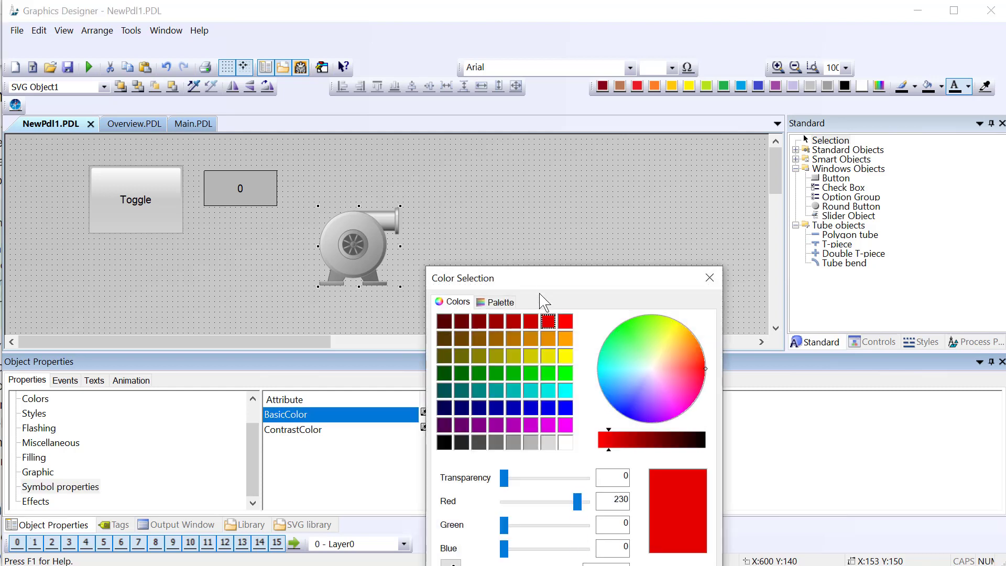
drag(539, 284, 550, 182)
click(621, 531)
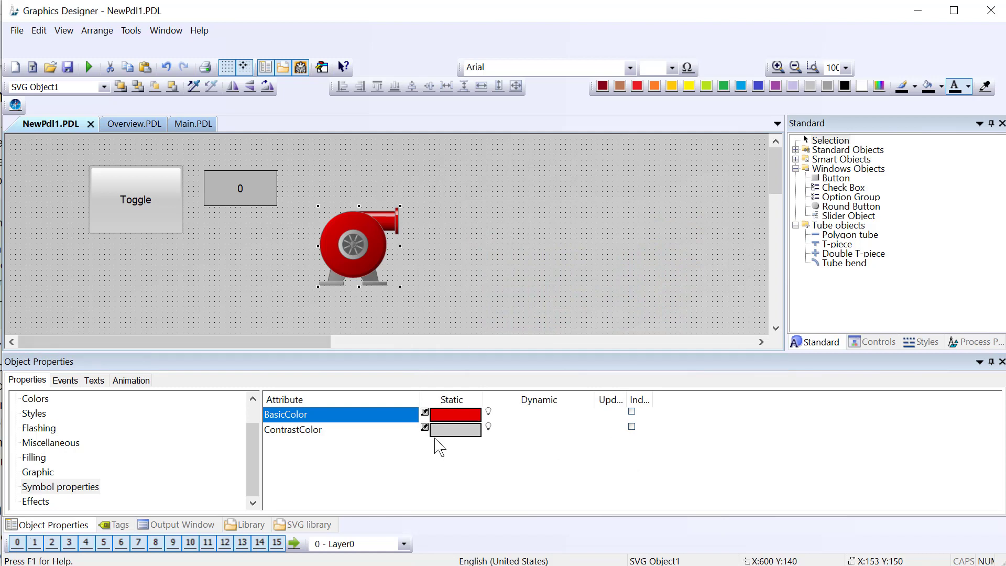
Step: Make the pump's BasicColor dynamic through a Dynamic Dialog using the Red.PUMP_ON tag with the Boolean data type
right_click(490, 414)
click(502, 426)
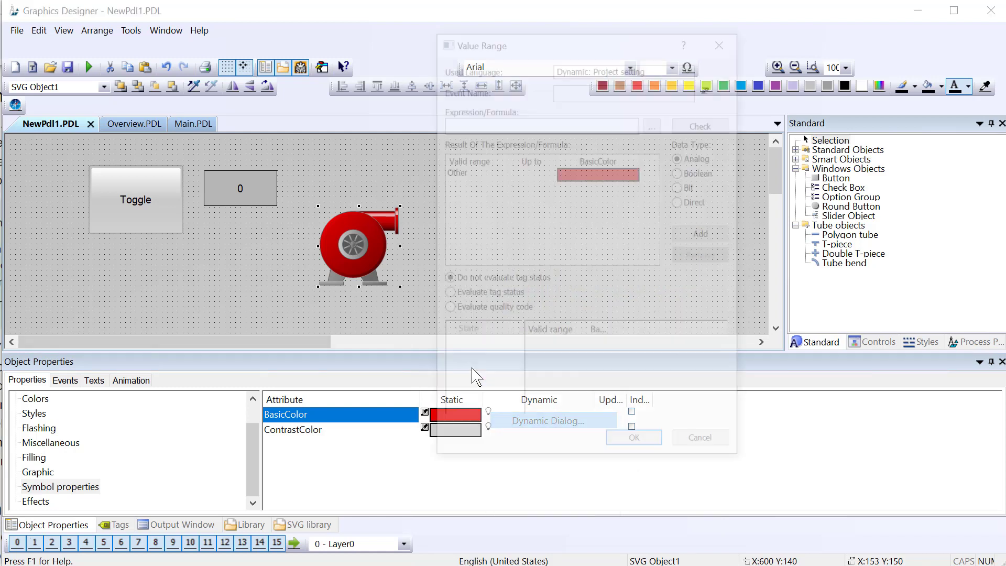
click(654, 124)
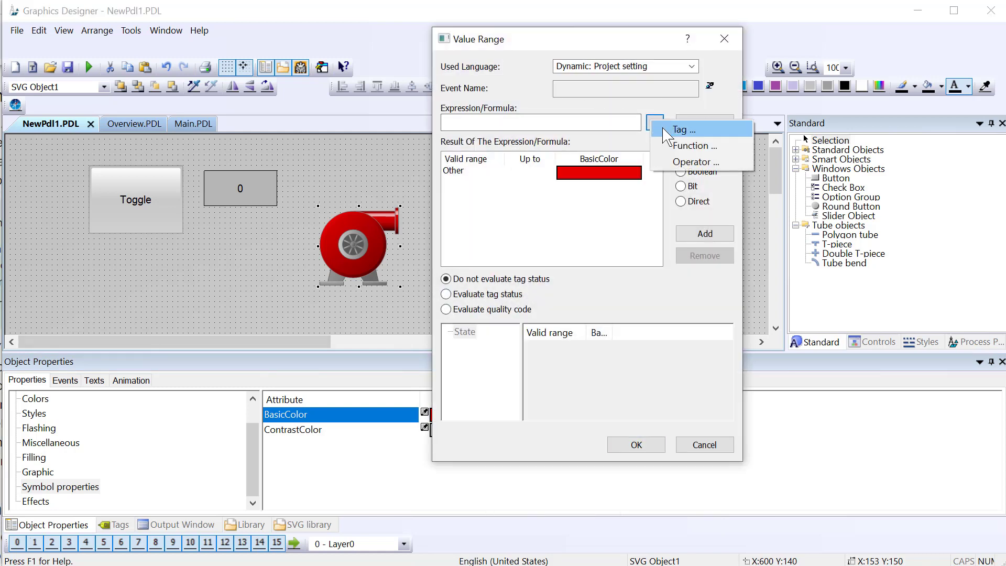
click(682, 131)
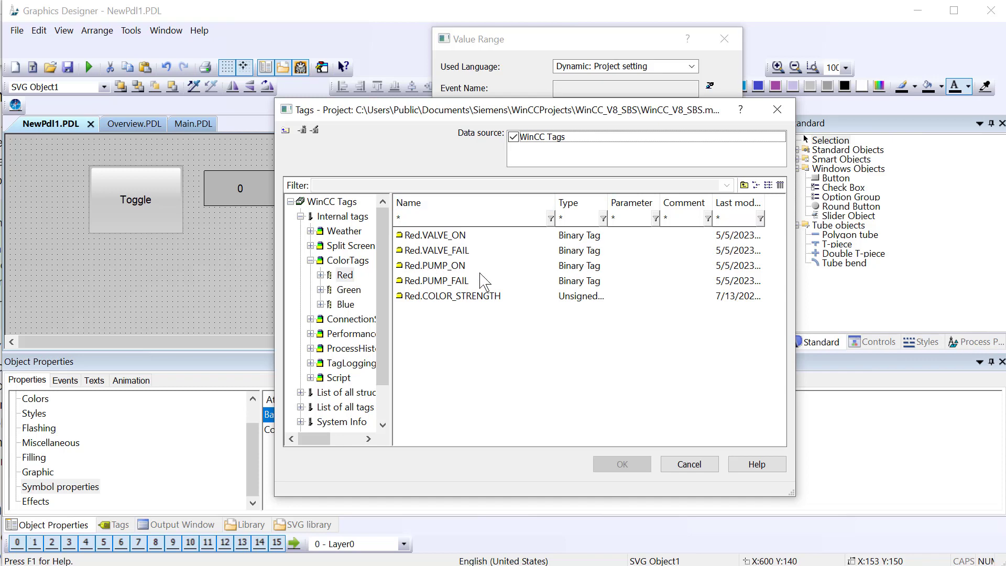
double_click(437, 265)
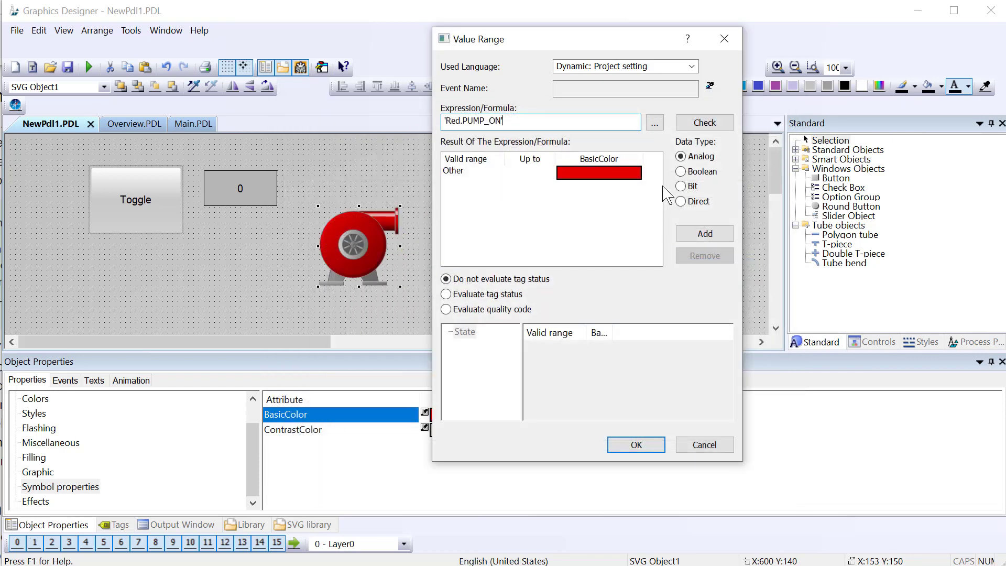
click(699, 174)
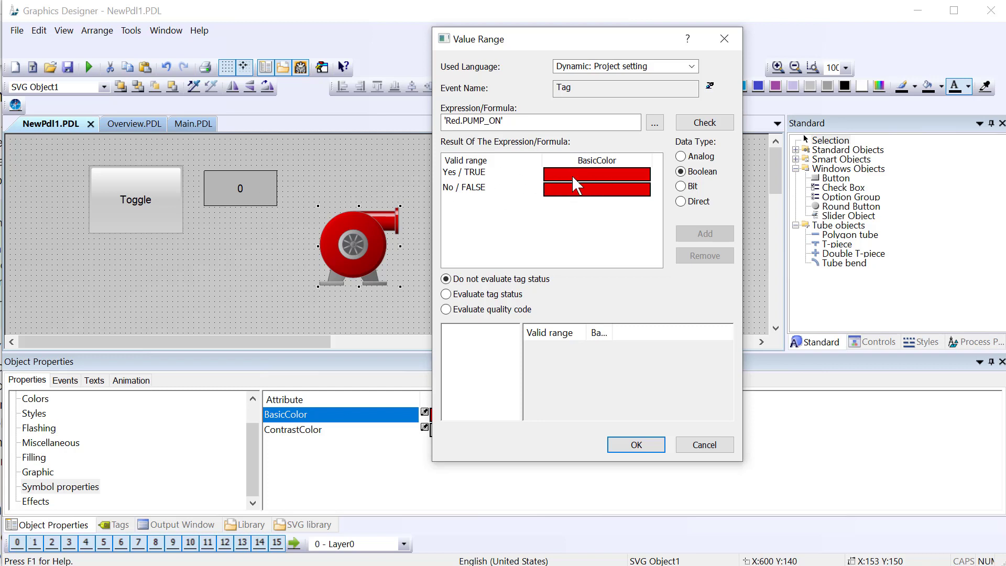
Step: Assign green 00B500 to the No / FALSE range of the pump's BasicColor and accept the value range
double_click(589, 191)
click(691, 296)
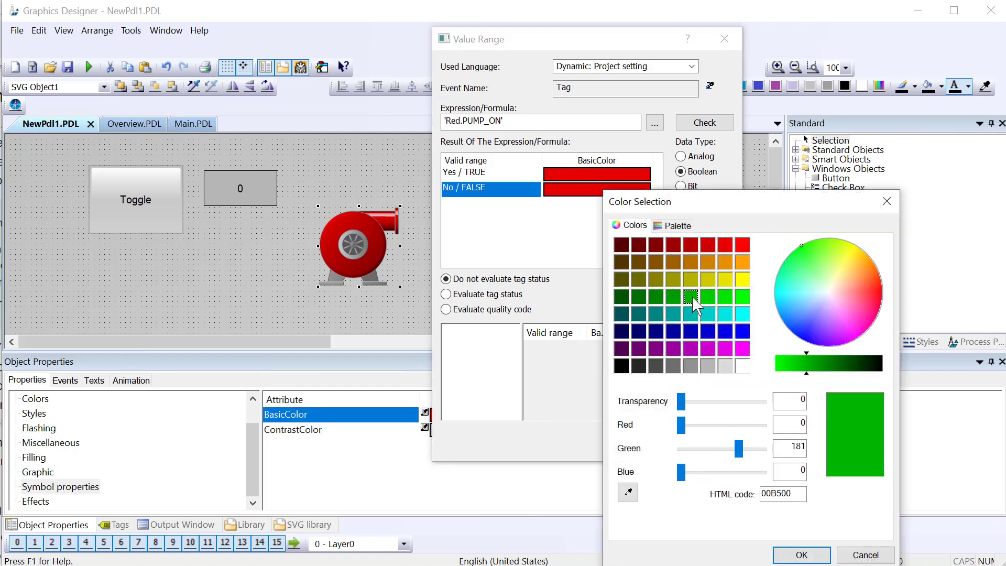
click(801, 555)
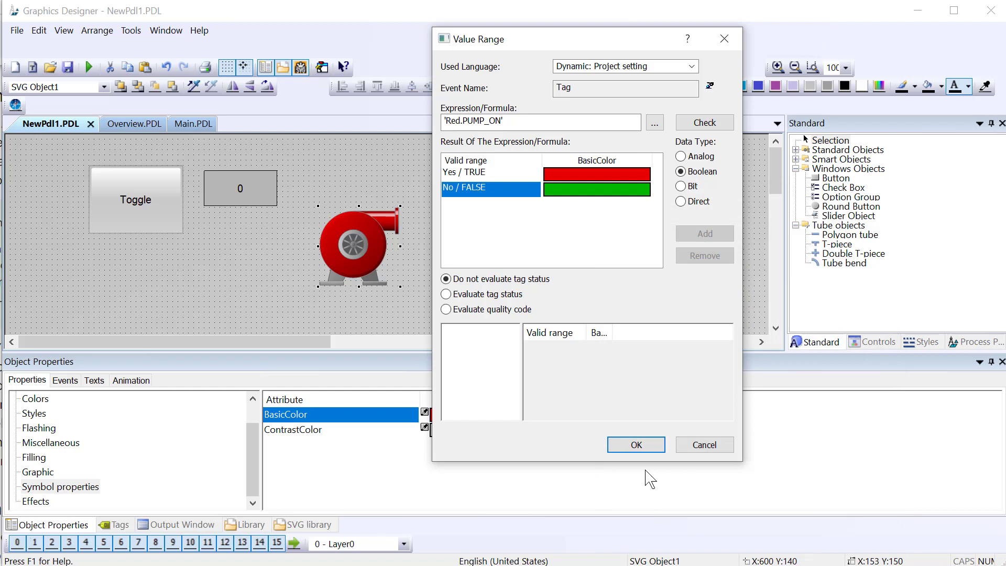
click(638, 445)
Step: Save and activate the picture, and switch the toggle button in runtime to test the pump's color change
click(68, 67)
click(89, 67)
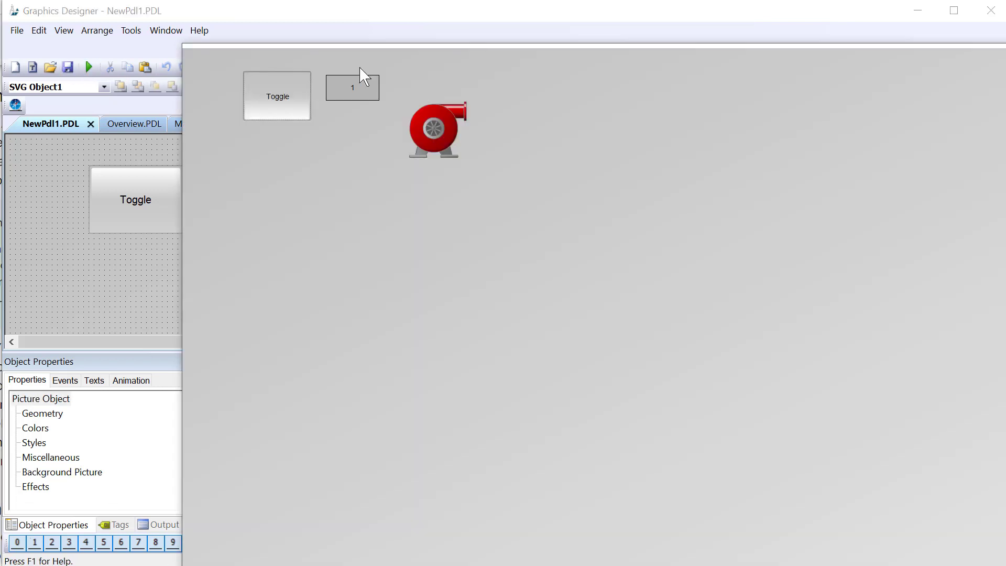
click(290, 99)
click(287, 98)
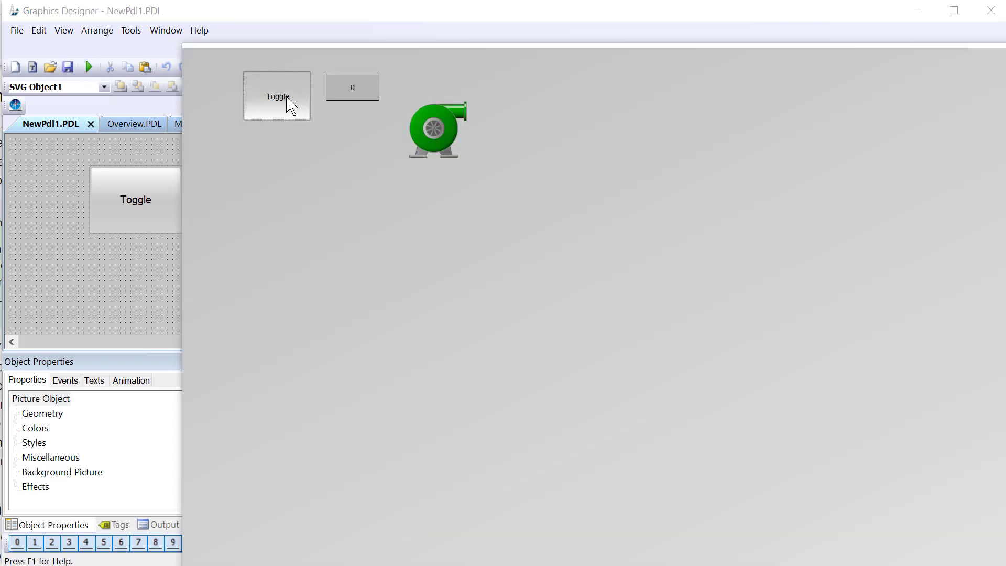
Step: Set the toggle button's Global Color Scheme to No and give the button a green background
click(121, 205)
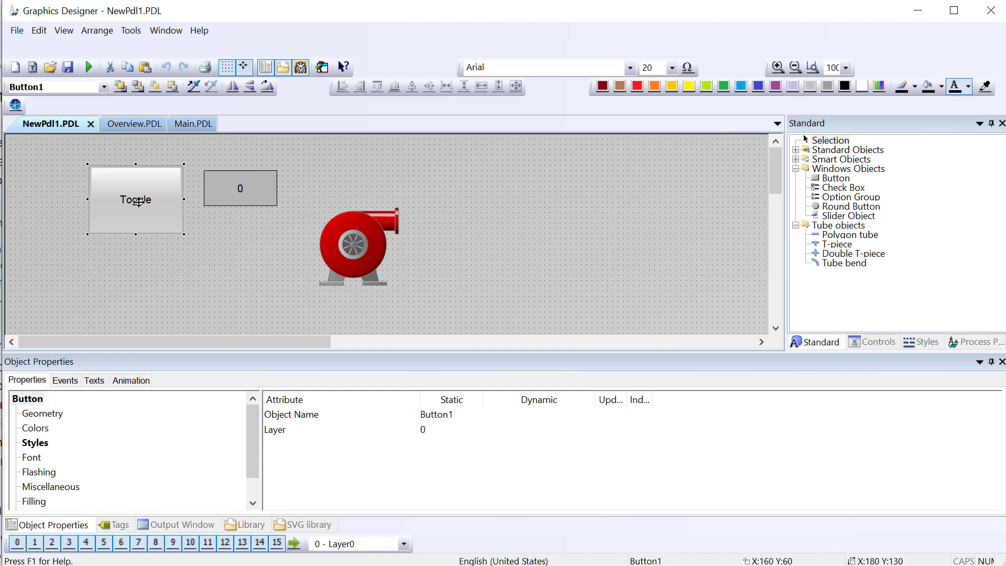
scroll(53, 500, down, 1)
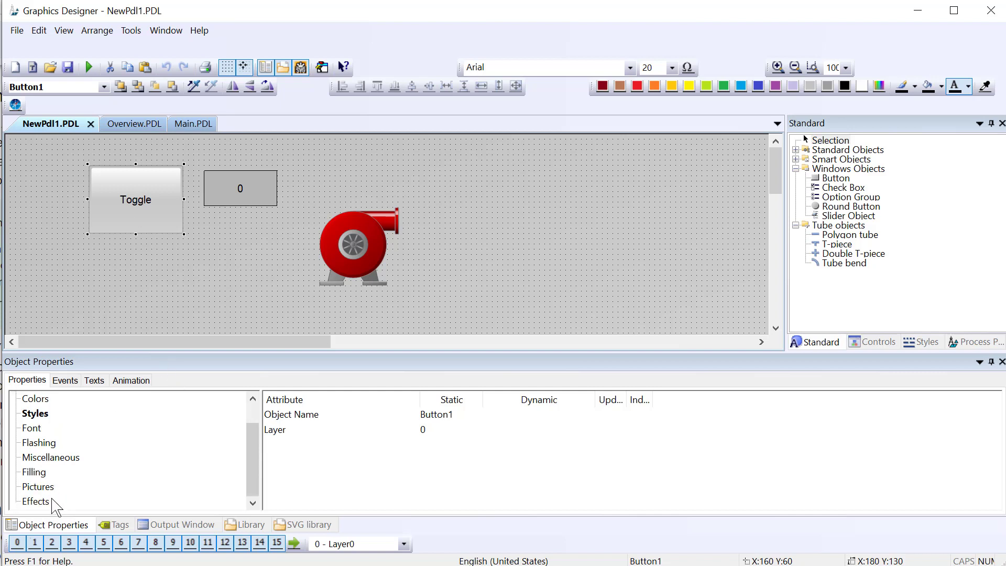
click(36, 501)
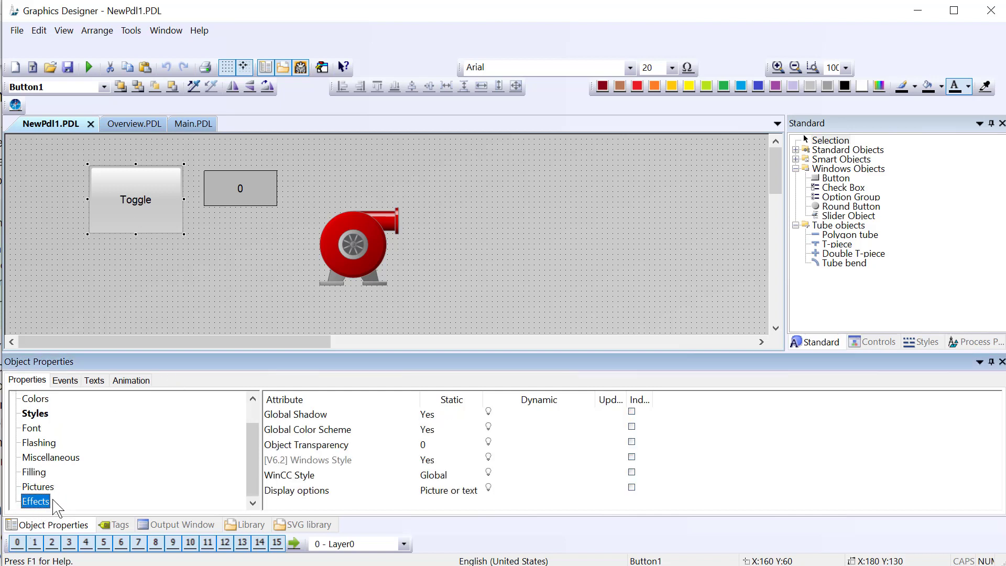
double_click(286, 431)
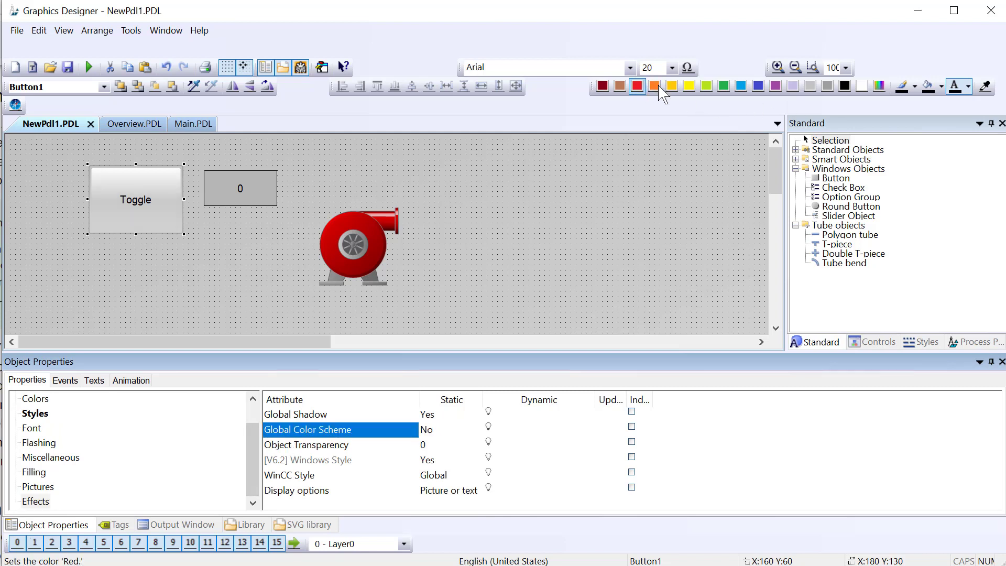
click(723, 86)
Step: Change the toggle button's text to "Turn pump Off", with each word on its own line
scroll(45, 463, up, 1)
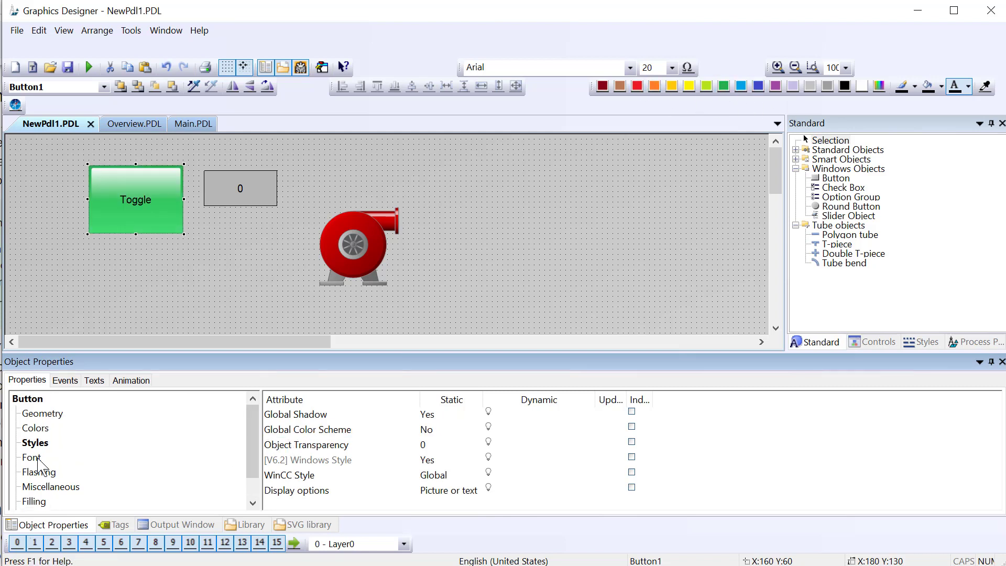
click(39, 457)
double_click(434, 413)
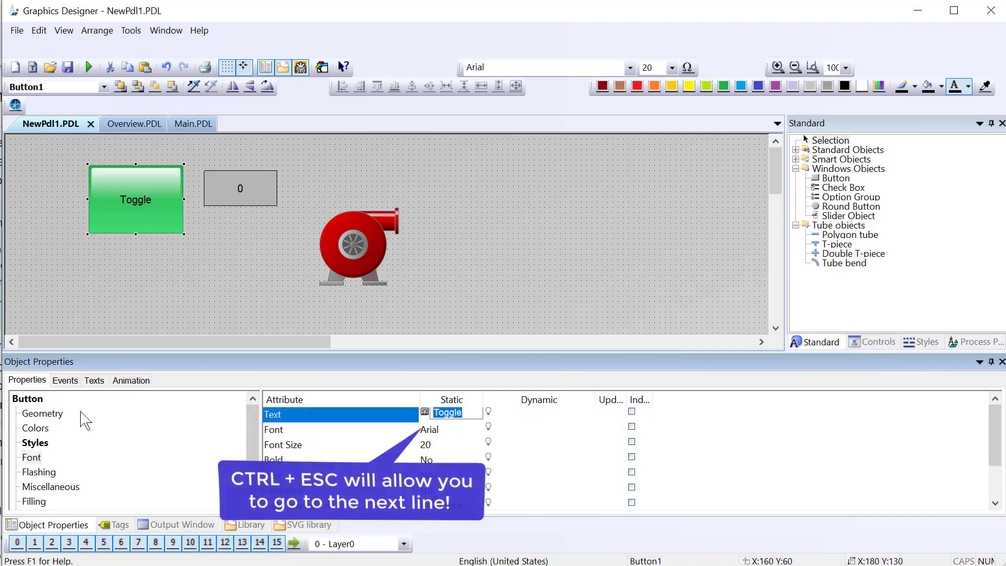
text(Turn)
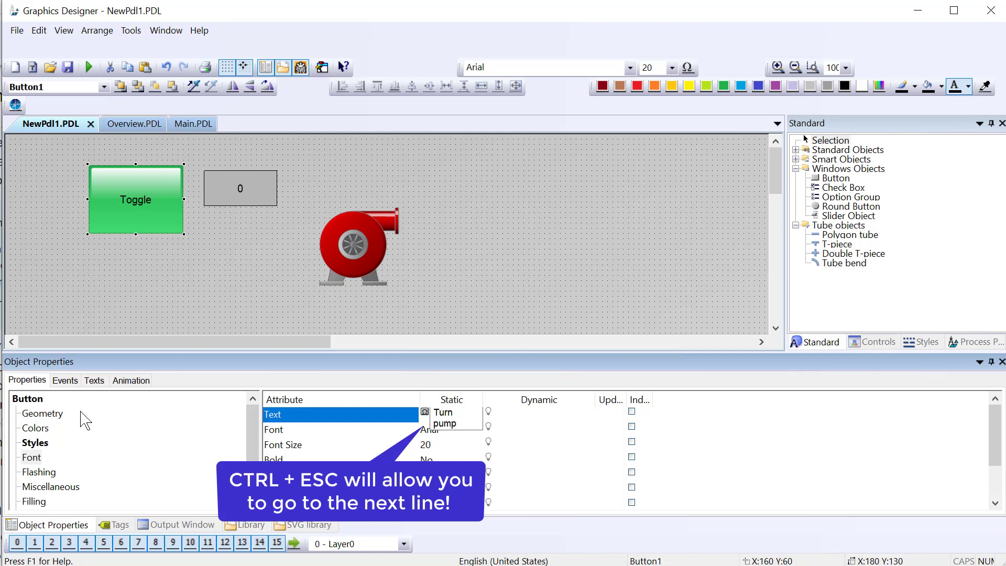
key(ctrl+Return)
text(Off)
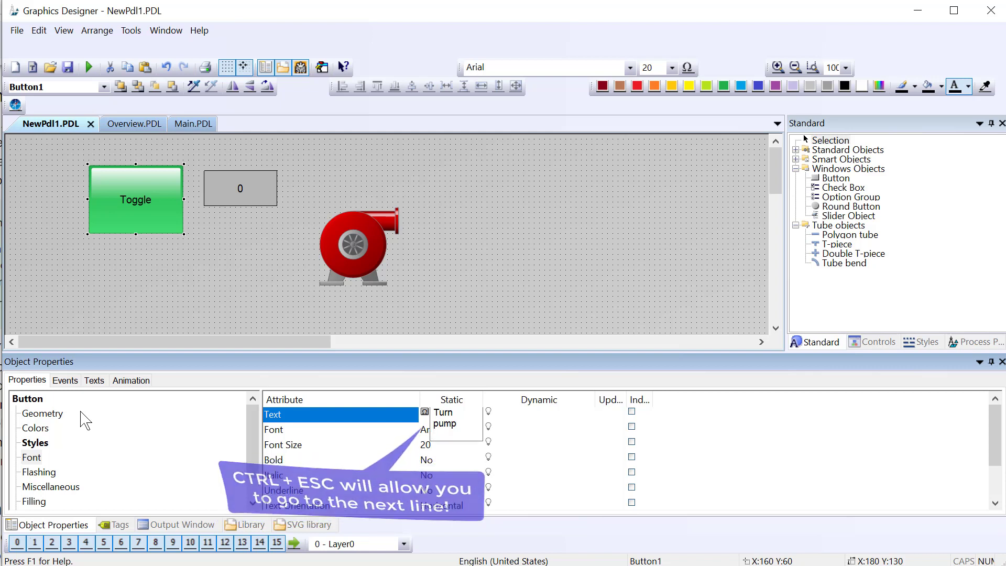
key(Return)
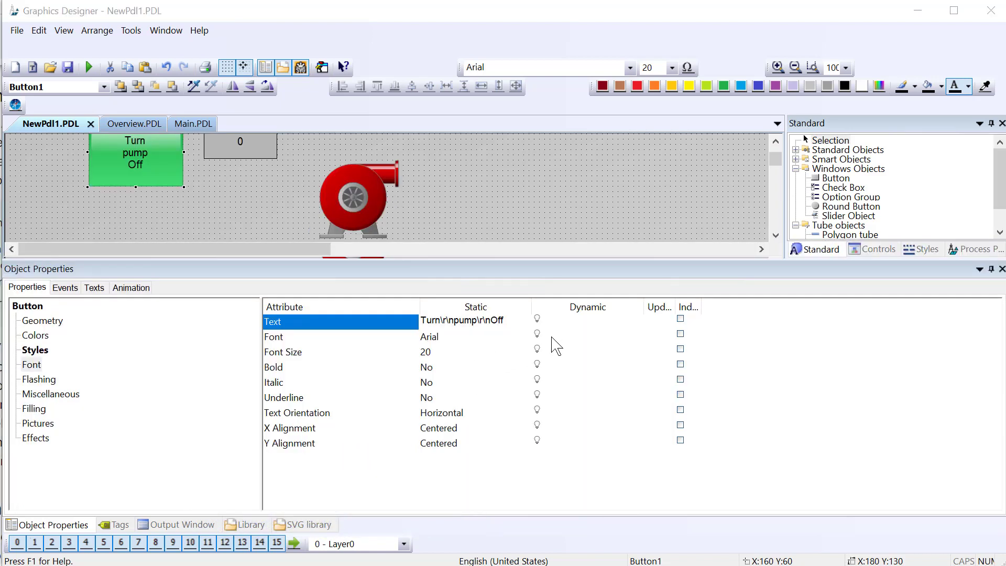
Step: Create an animation for the button's Text attribute and assign Red.PUMP_ON as its process tag
scroll(326, 236, up, 1)
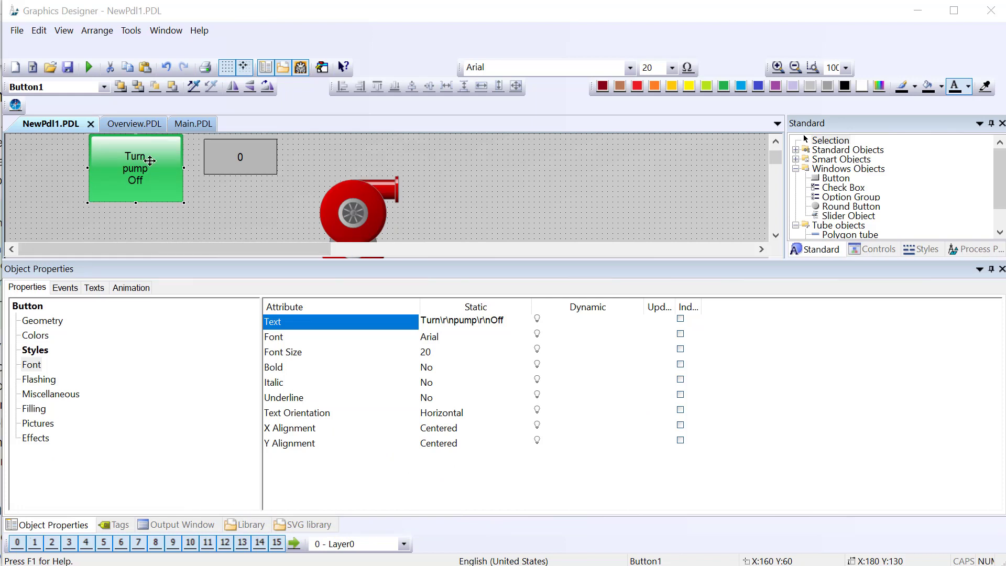
right_click(537, 317)
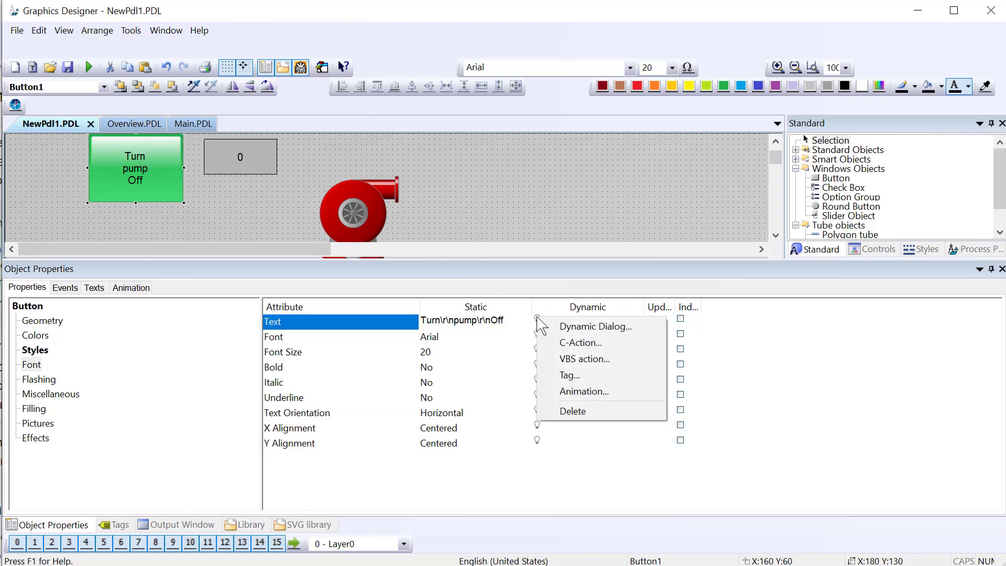
click(566, 394)
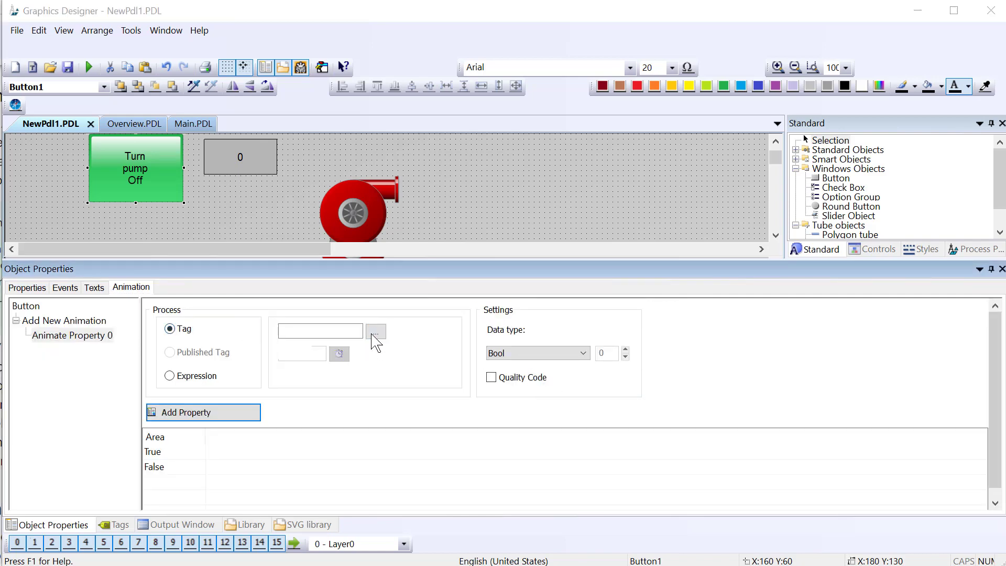
click(373, 332)
click(448, 265)
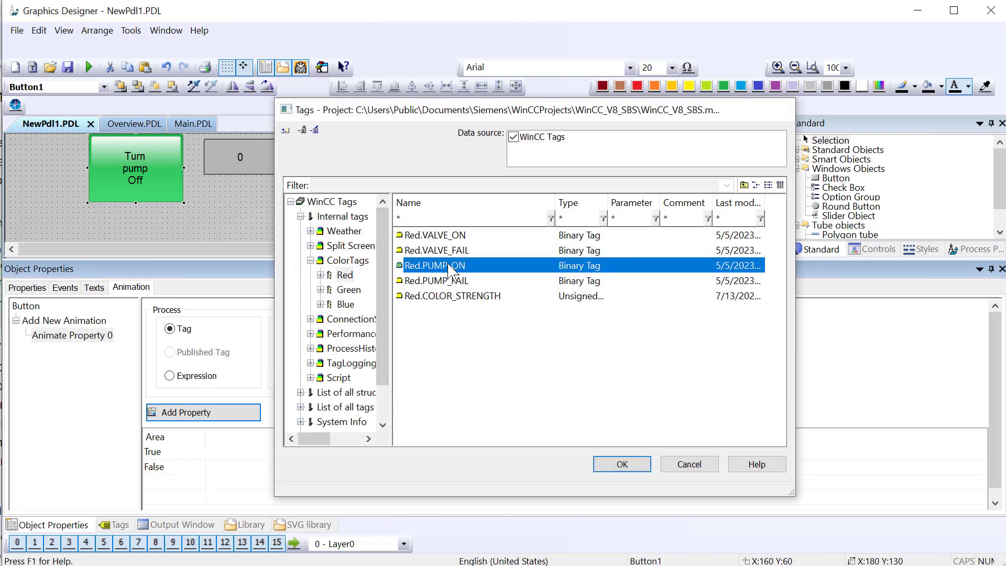
double_click(449, 265)
Step: Add Background Color and Text as properties of the button's animation, keeping Bool as the data type
click(204, 412)
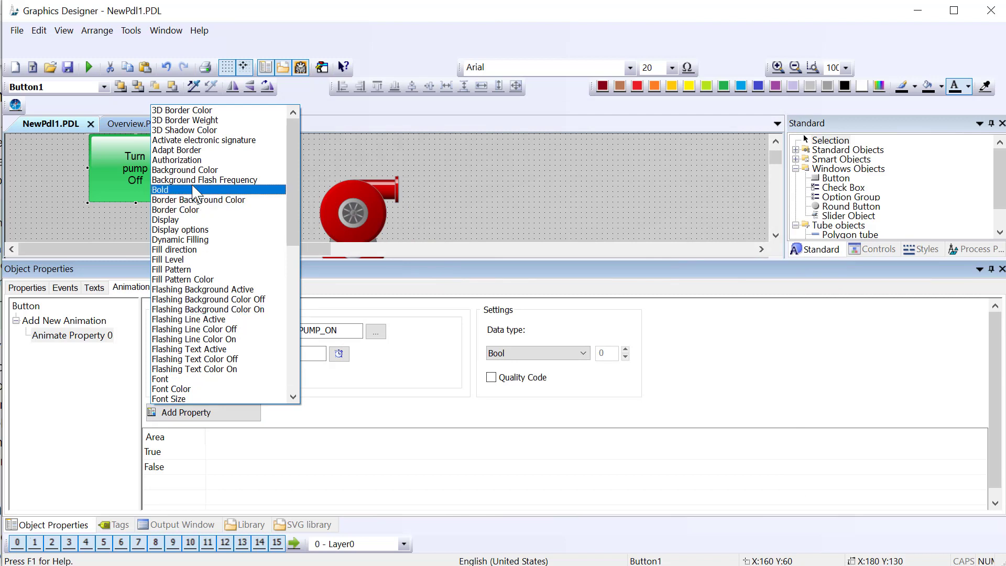
click(196, 170)
click(202, 414)
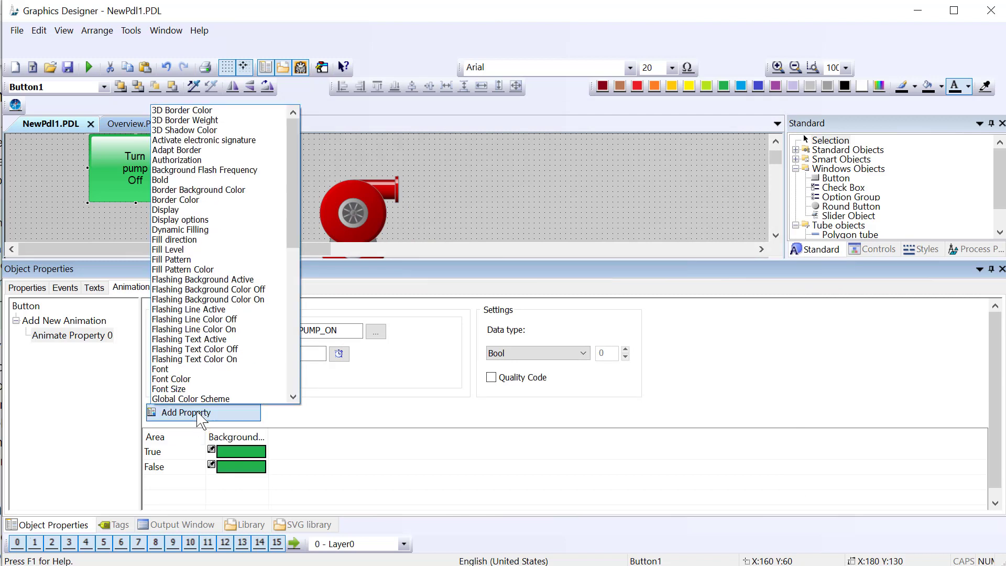
scroll(199, 330, down, 8)
click(190, 310)
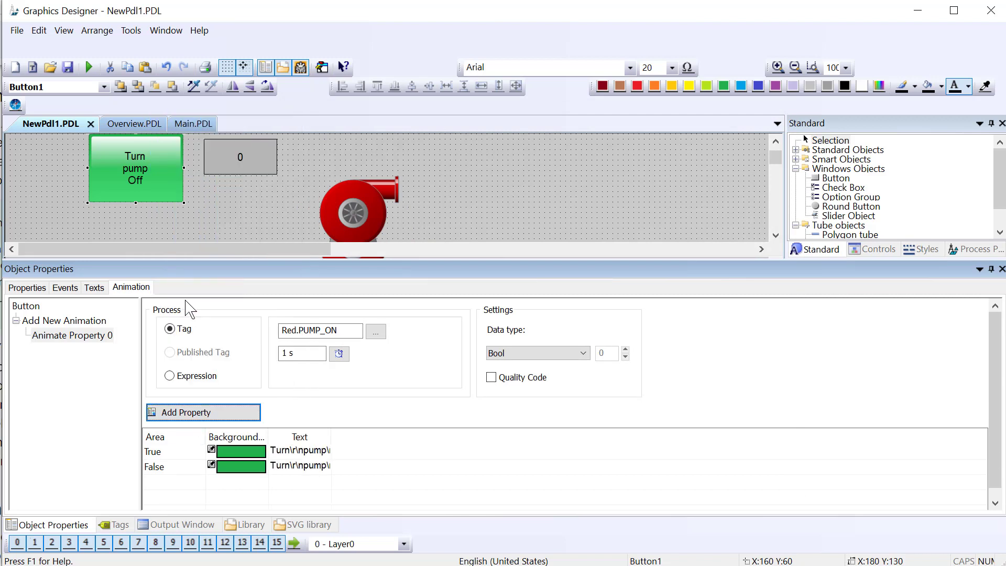
click(571, 354)
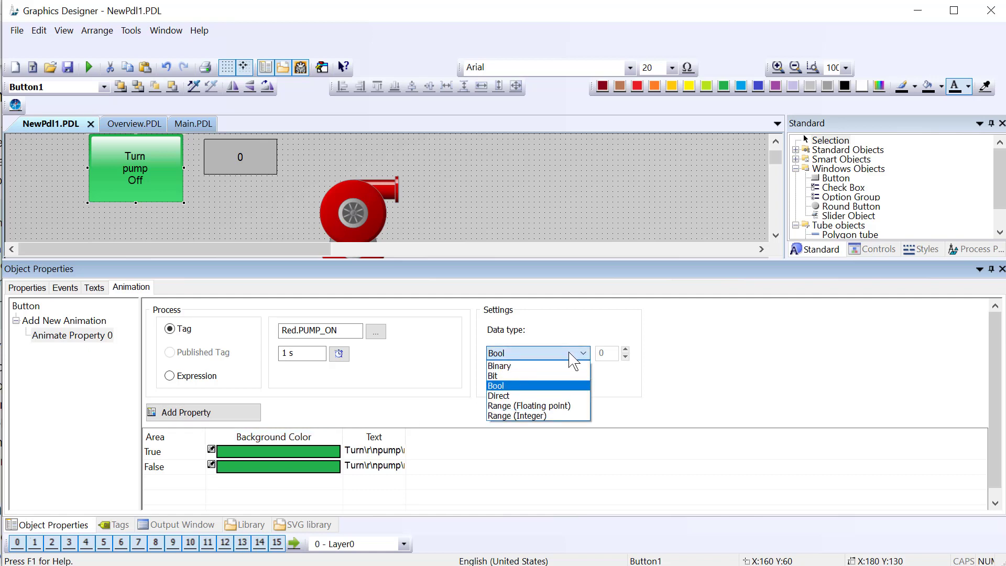
click(557, 390)
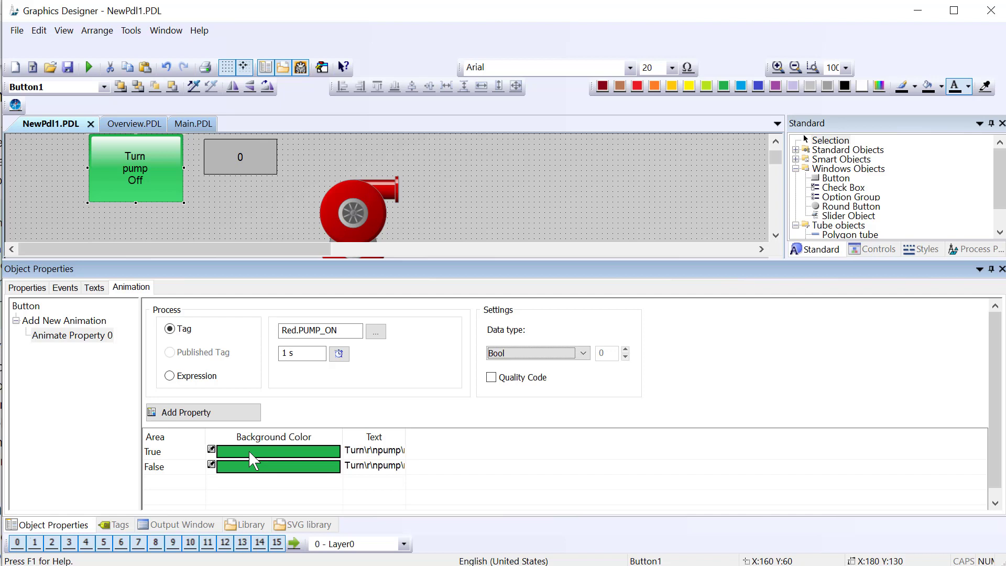
Step: Widen the Text column of the button's animation table and set the False state's background color to red
double_click(405, 437)
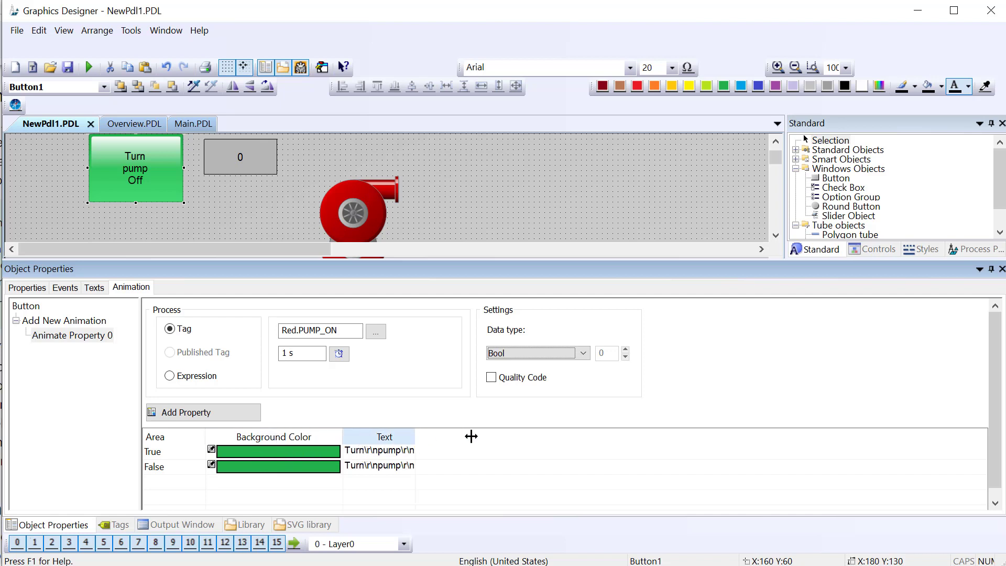
drag(471, 436, 579, 439)
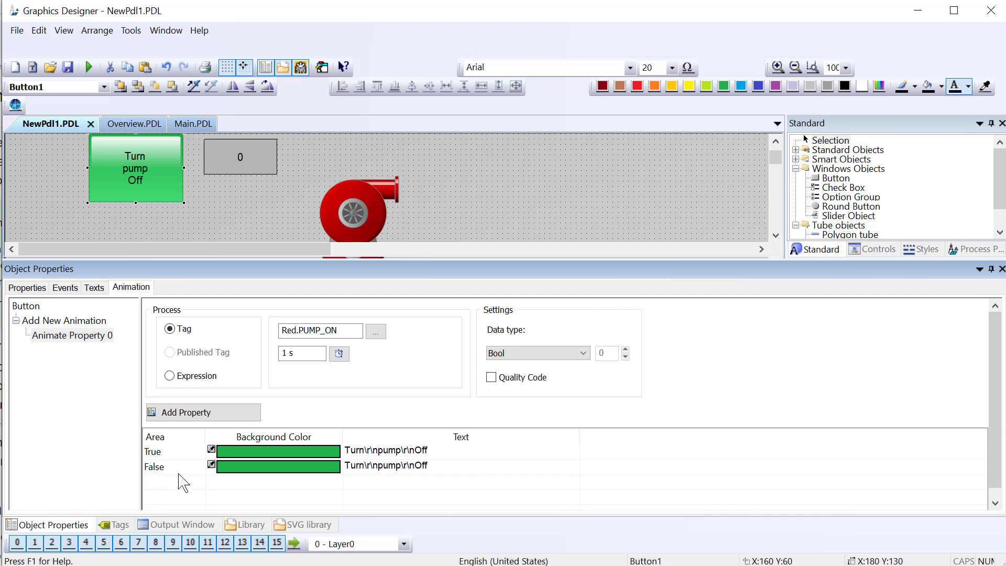
double_click(244, 466)
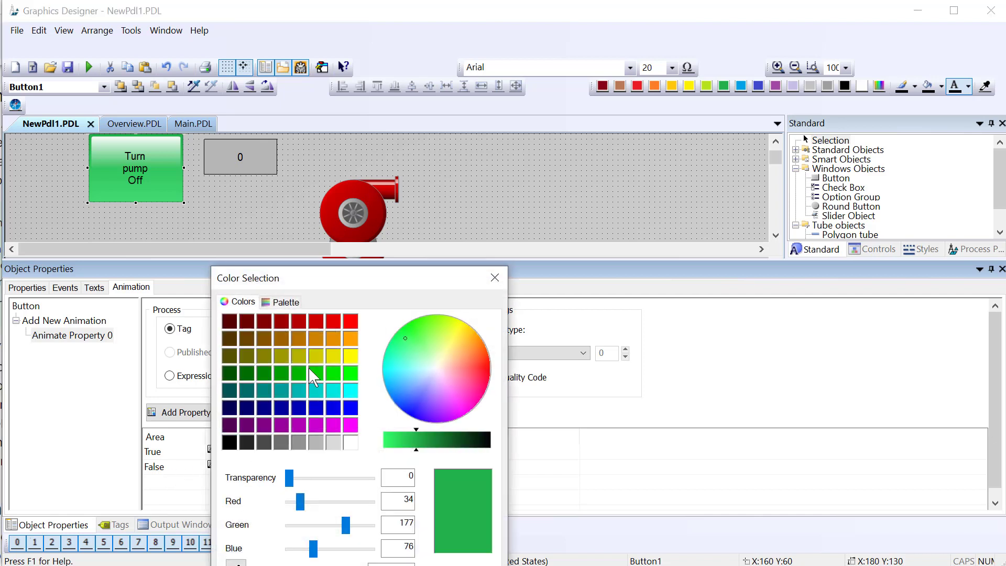
drag(330, 278, 523, 110)
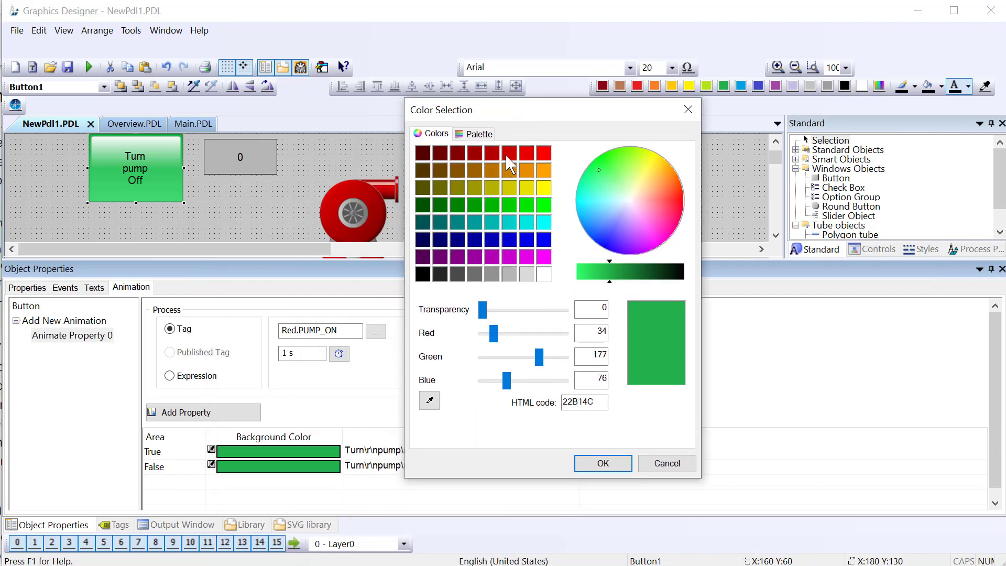
click(508, 156)
click(603, 463)
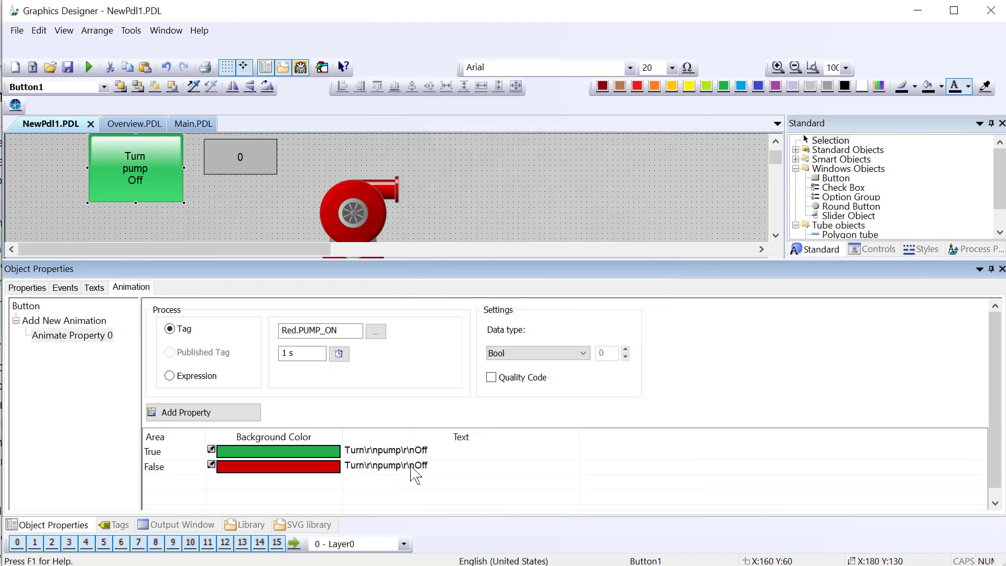
Step: Change the False state's text in the button's animation to "Turn pump On", with each word on its own line
double_click(411, 465)
drag(365, 489, 373, 488)
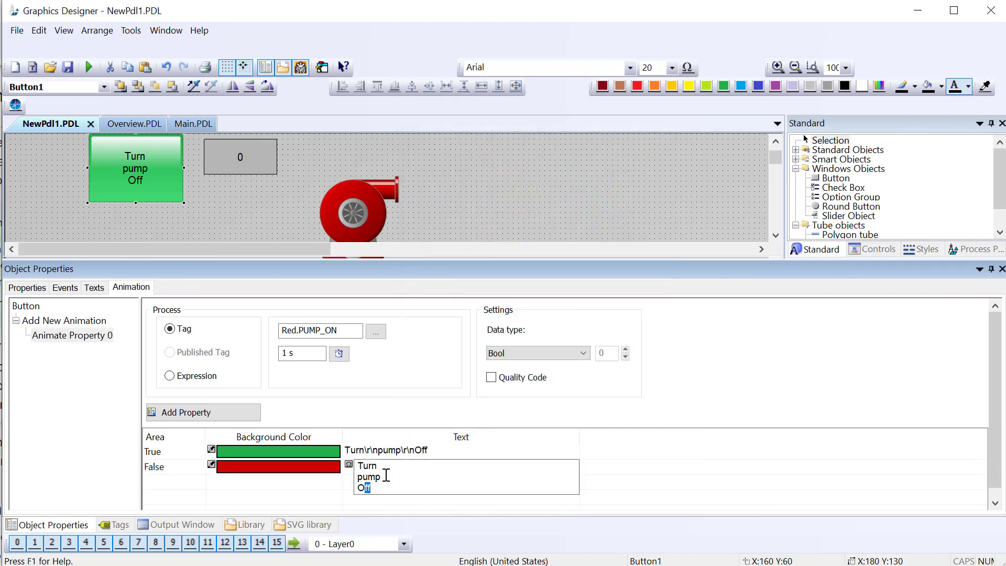
key(Return)
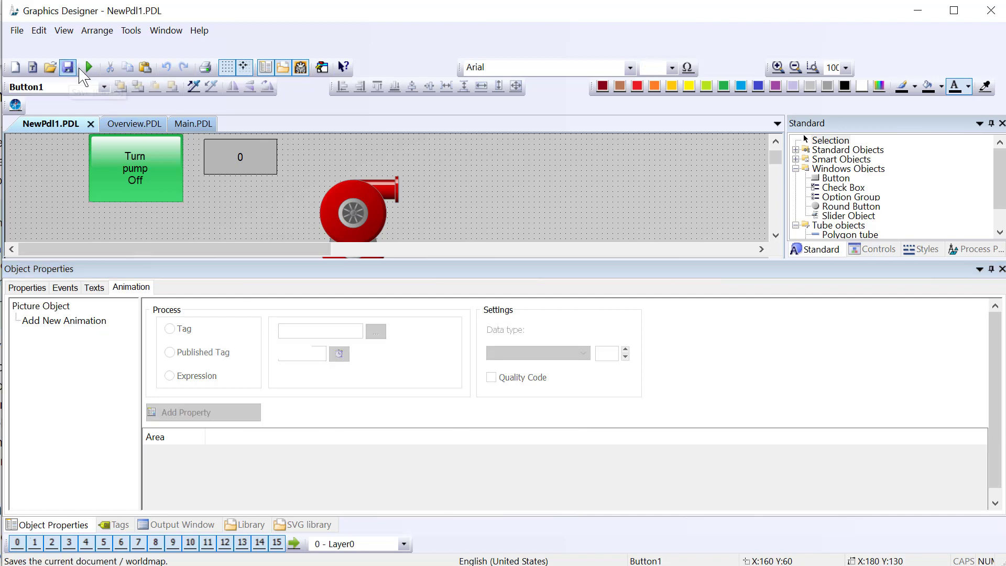
Step: Run the picture in runtime and toggle the pump button twice to test the button and pump animations
click(88, 68)
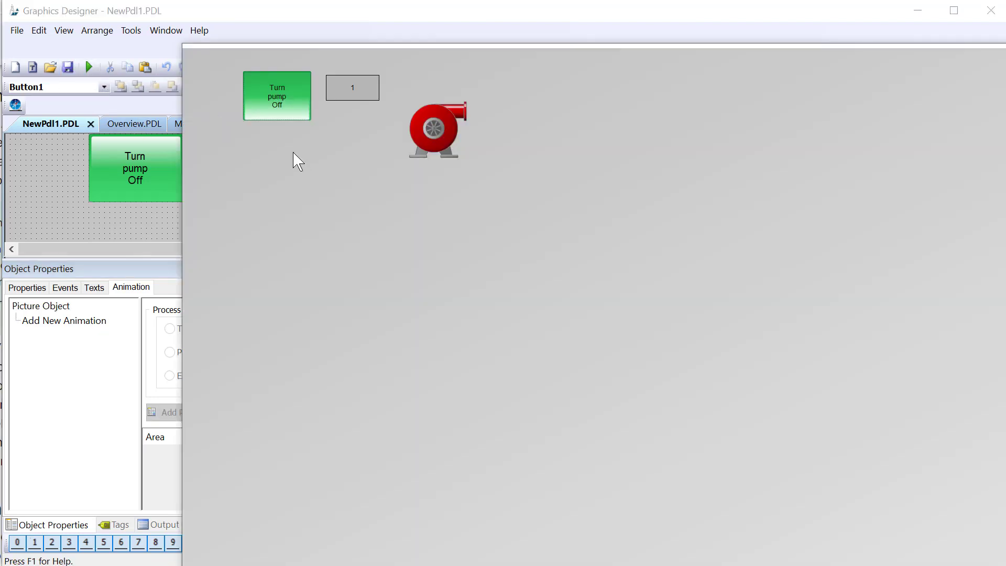
click(289, 96)
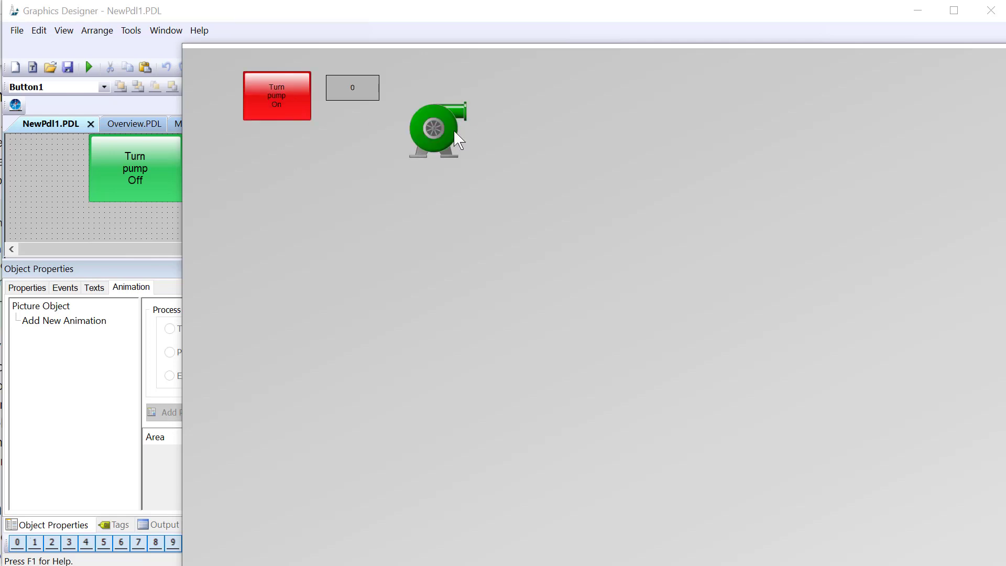
click(290, 100)
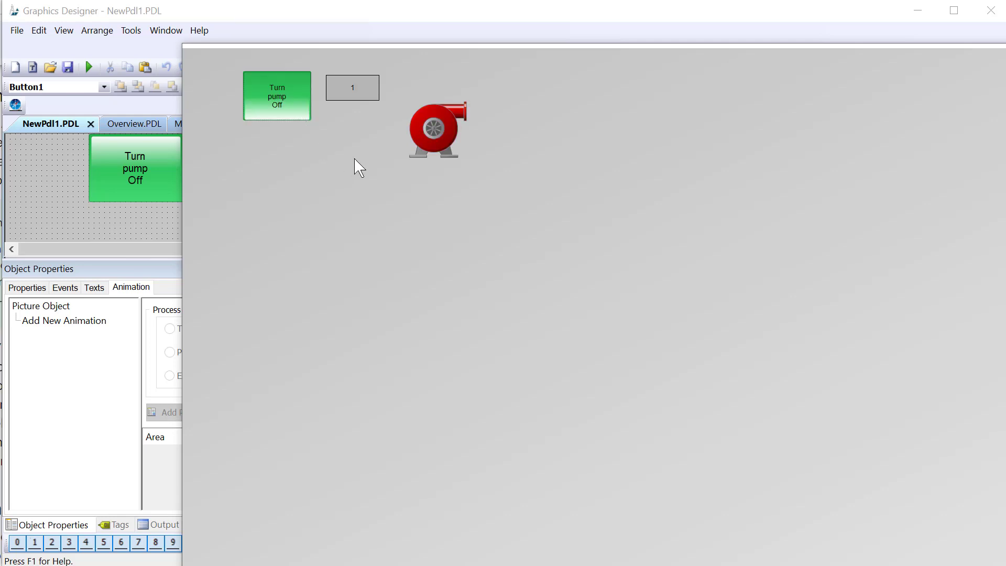